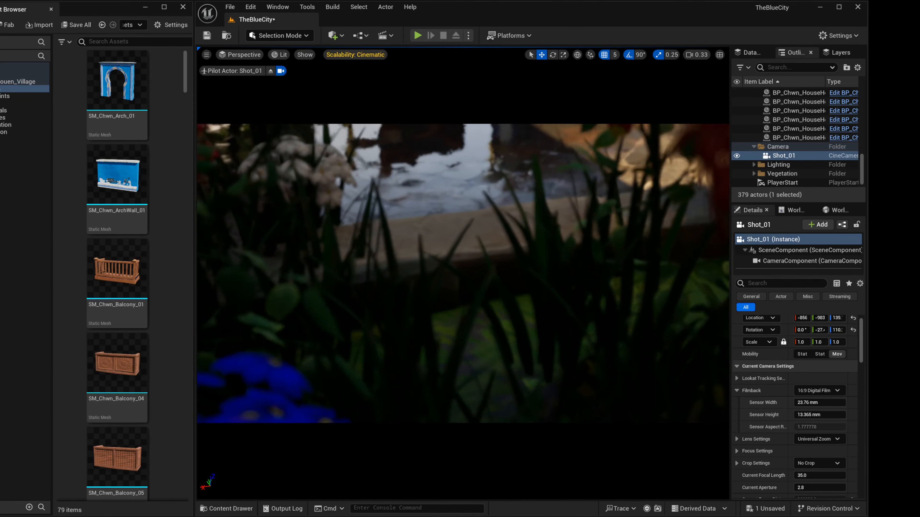
Reposition the piloted Shot_01 camera low behind the red flowers, tilted slightly upward so the street and buildings are framed between the stems
key("q")
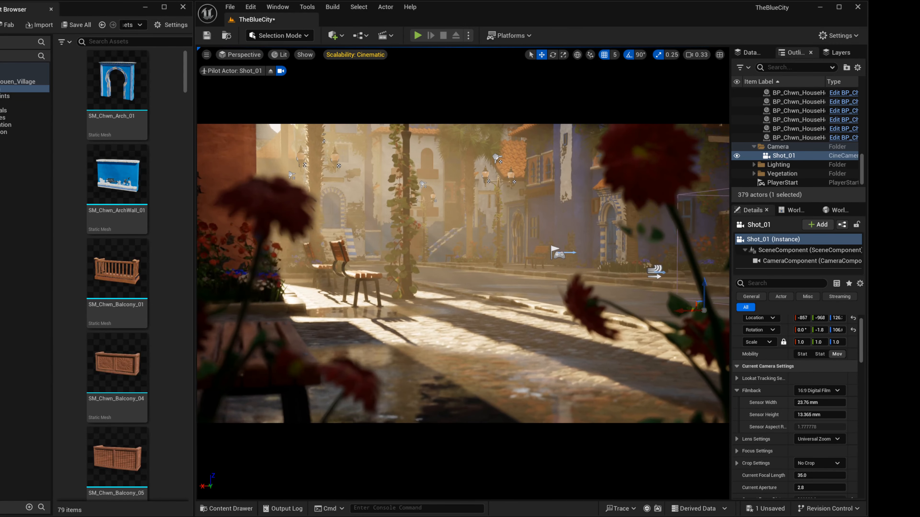
right_click_drag(463, 273, 491, 261)
key("s")
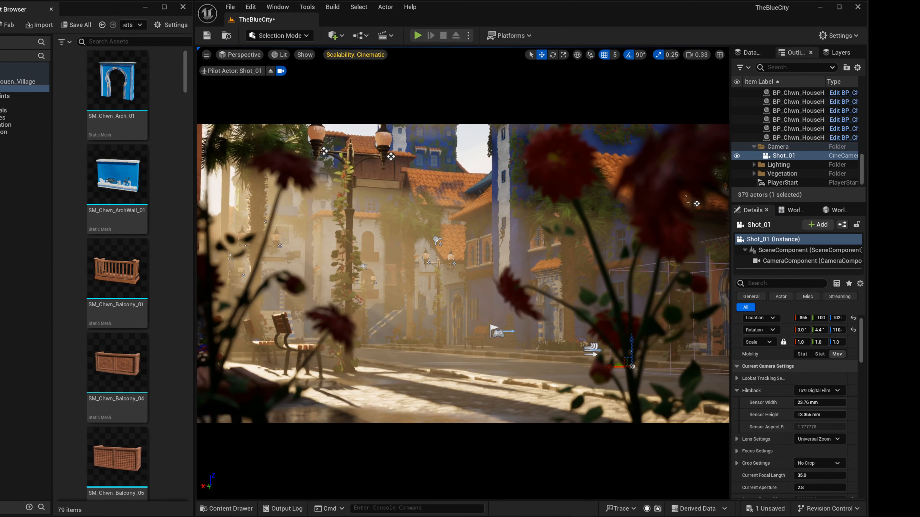
key("s")
key("w")
key("w")
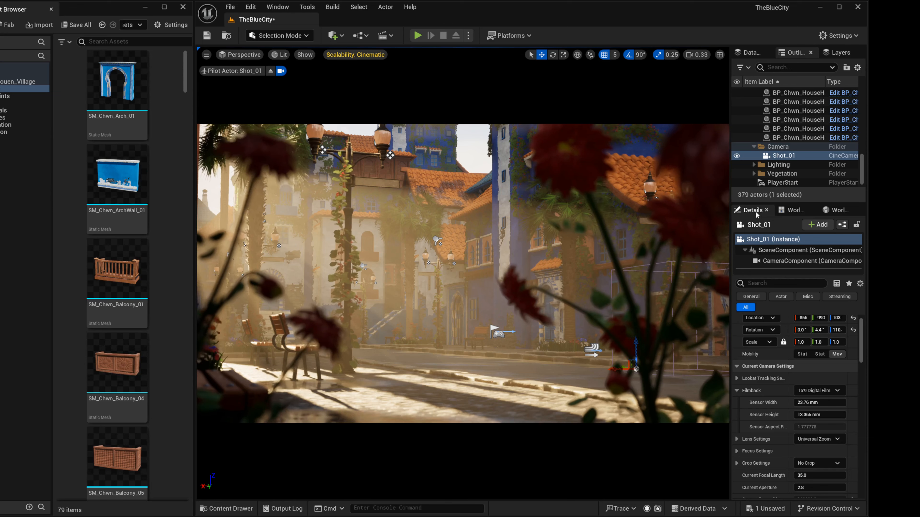
Set the Shot_01 camera's filmback to 16:9 DSLR and its current focal length to 25
left_click(818, 390)
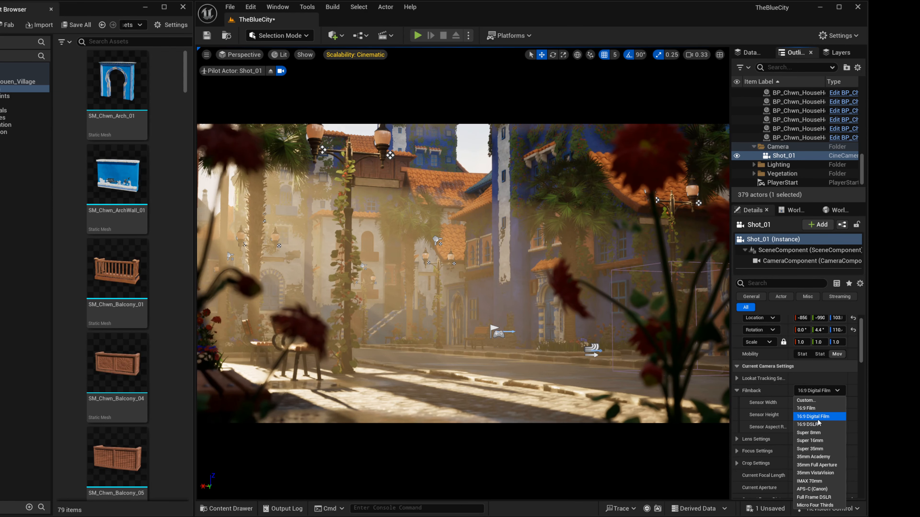
left_click(816, 424)
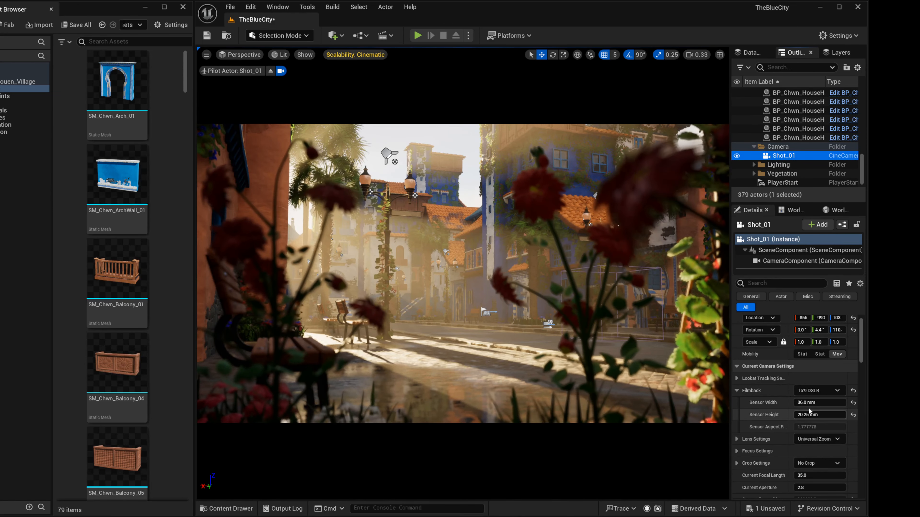
scroll(811, 442, "down", 1)
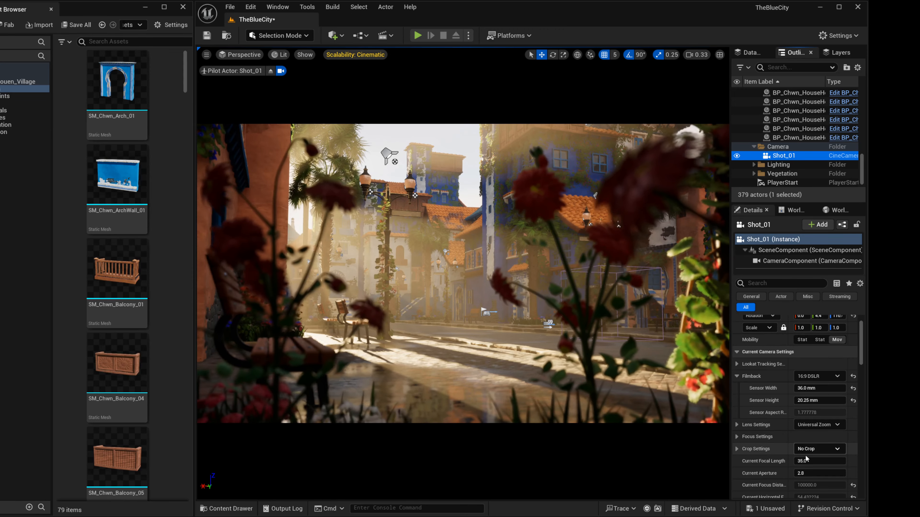
left_click(815, 461)
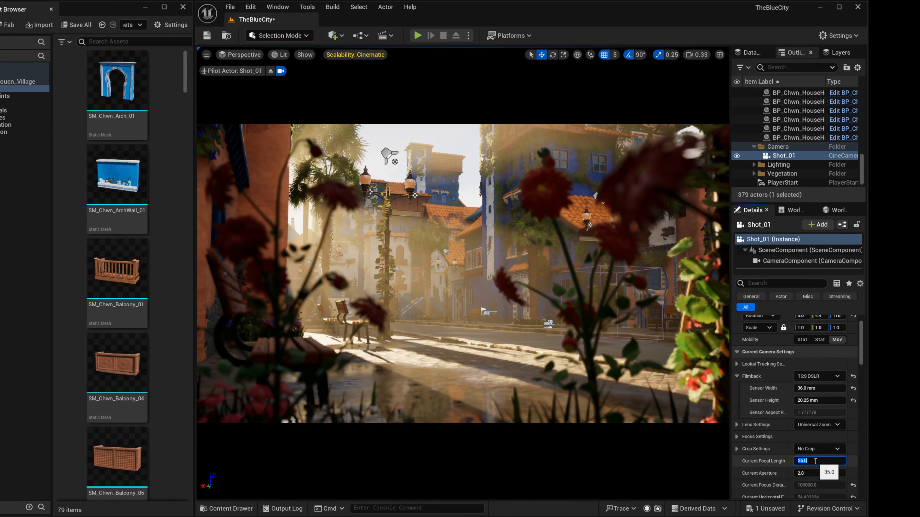
key("Return")
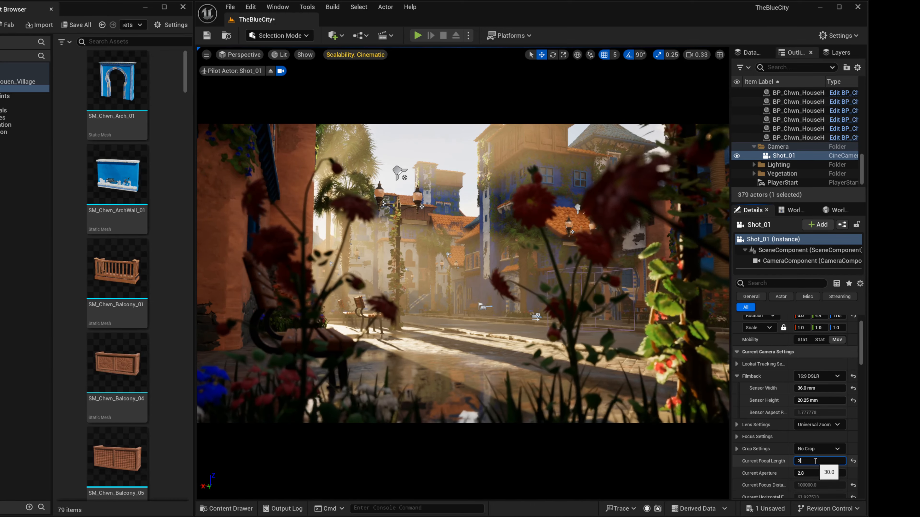
type("25")
key("Return")
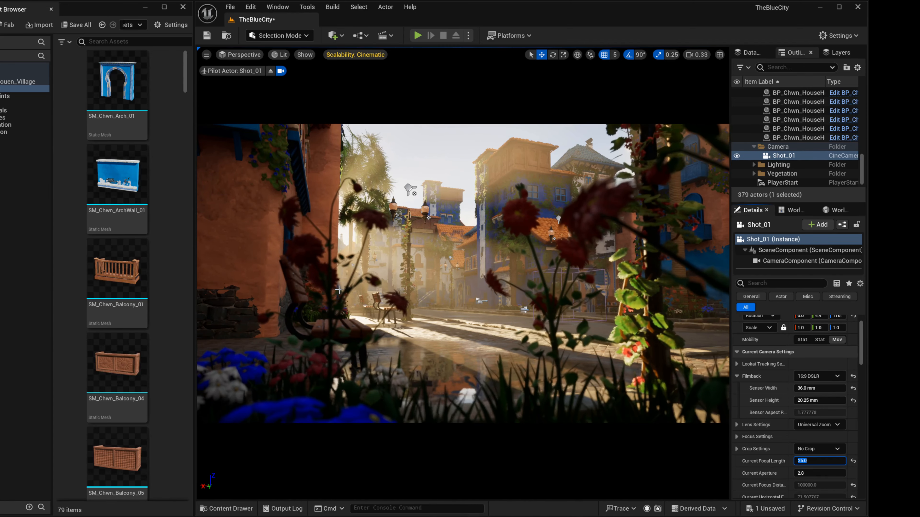
Reframe the Shot_01 camera at a slower camera speed, with blurred blue flowers in the foreground and red flowers framing the street
right_click_drag(463, 274, 486, 267)
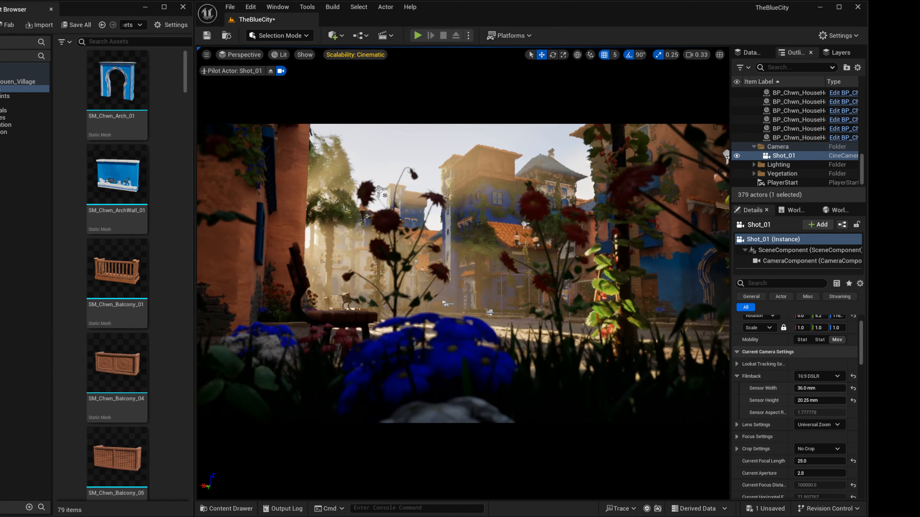
key("w")
key("d")
key("a")
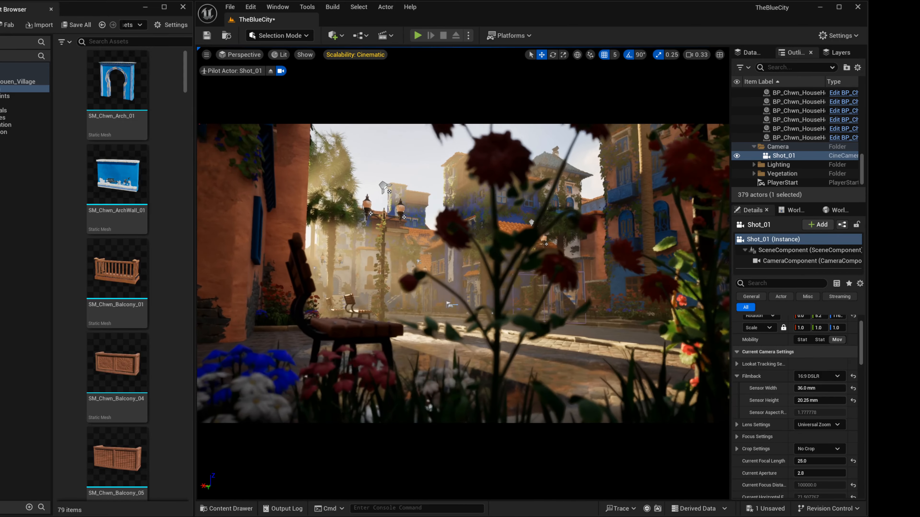
key("w")
scroll(462, 273, "down", 1)
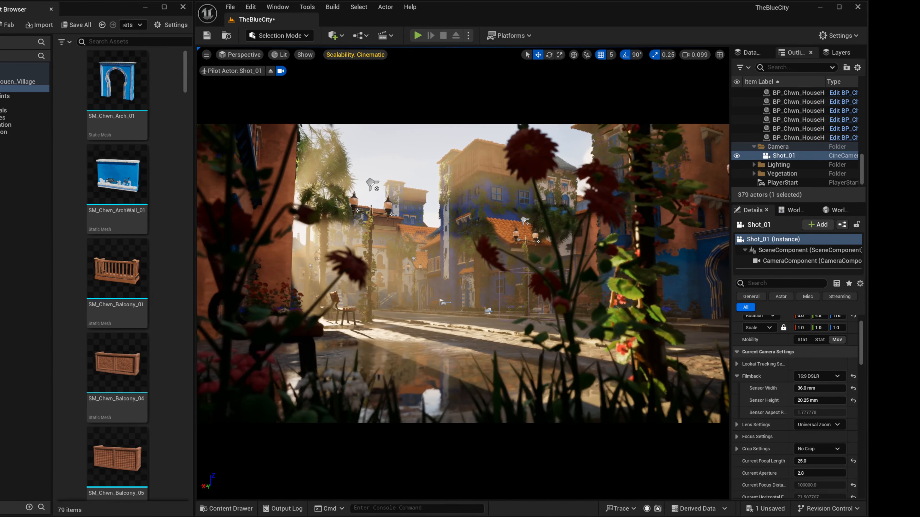
mouse_move(463, 274)
right_mouse_down()
mouse_move(453, 310)
mouse_move(449, 286)
right_mouse_up()
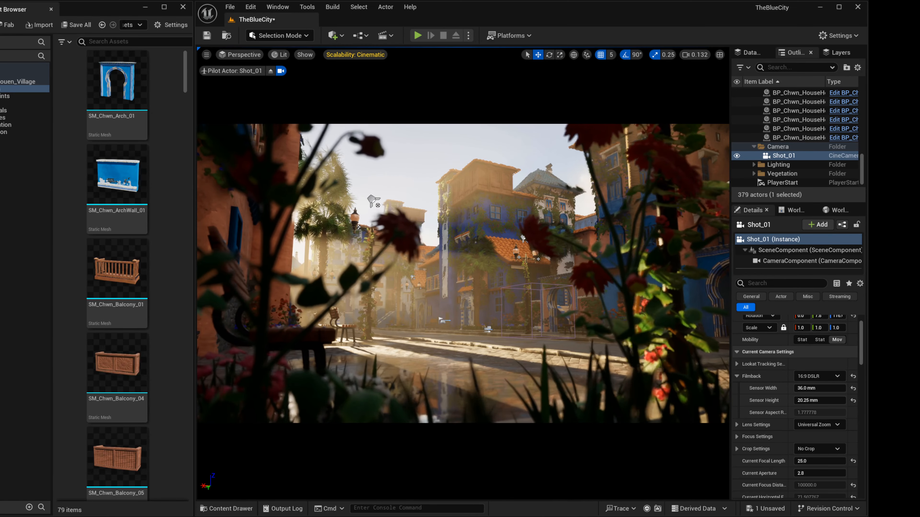
scroll(449, 286, "down", 1)
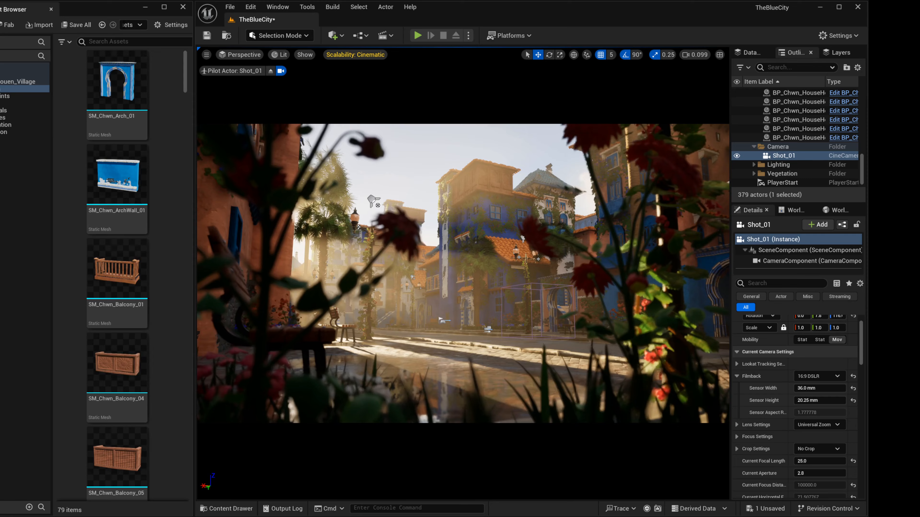
key("s")
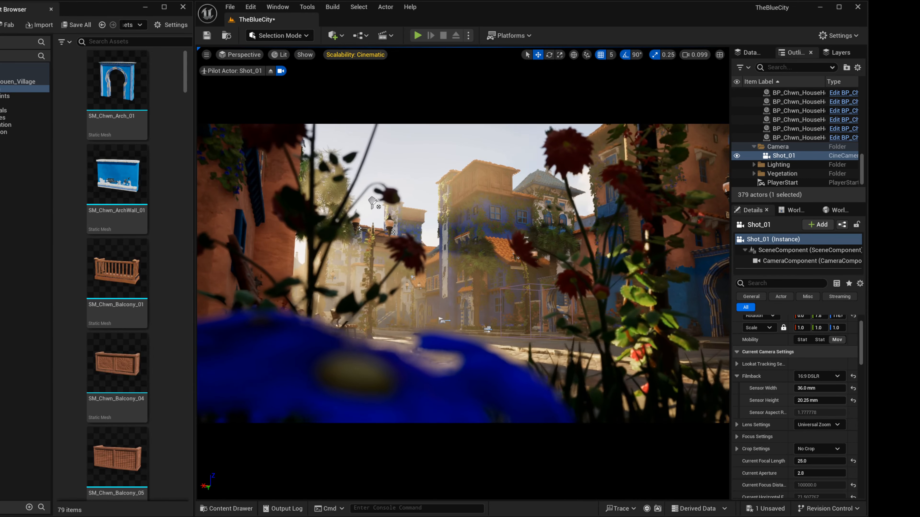
left_click(824, 391)
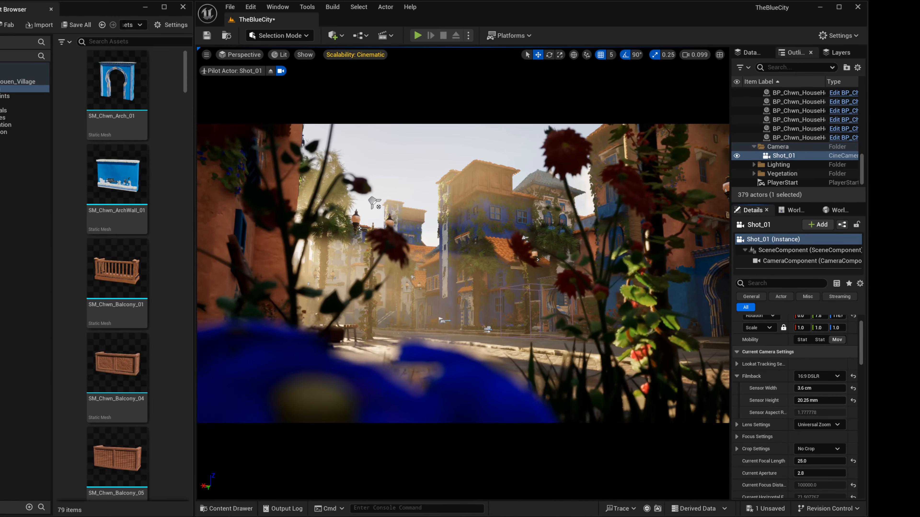
Create a folder named Cinematics inside the Chefchaouen_Village content folder
left_click(18, 81)
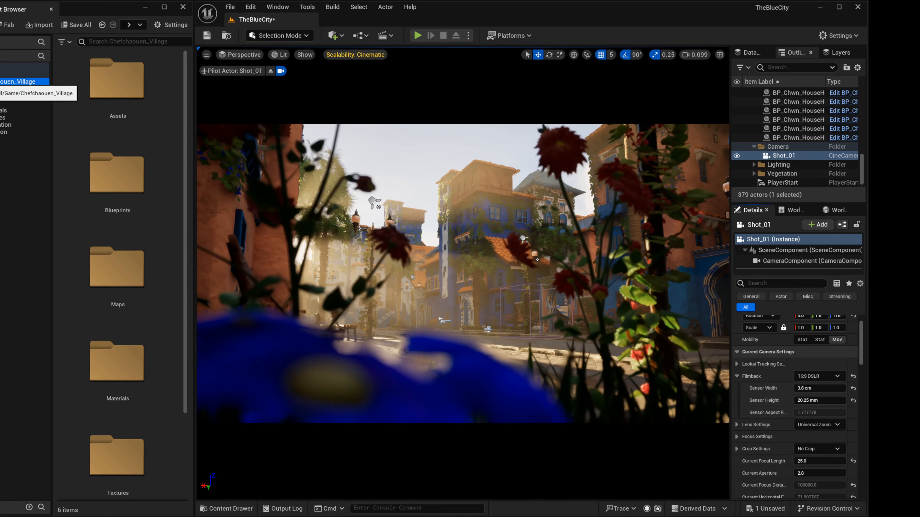
right_click(169, 251)
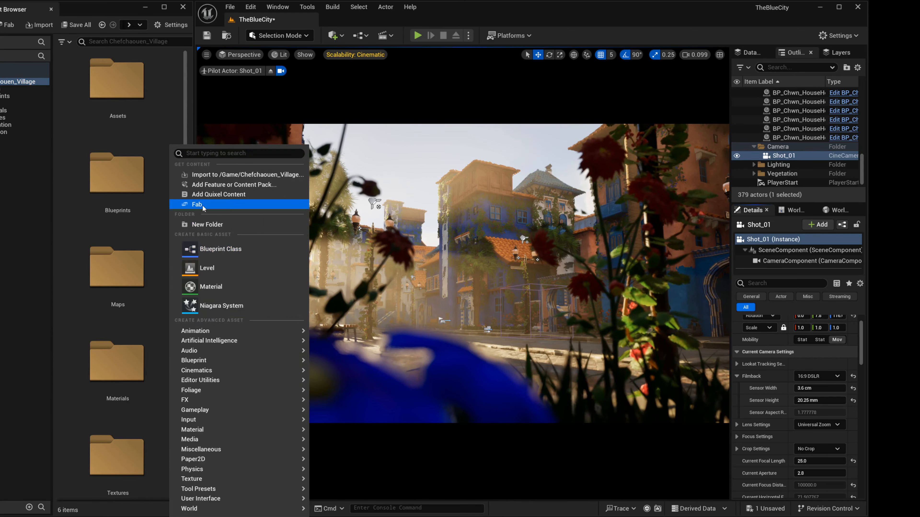
left_click(199, 225)
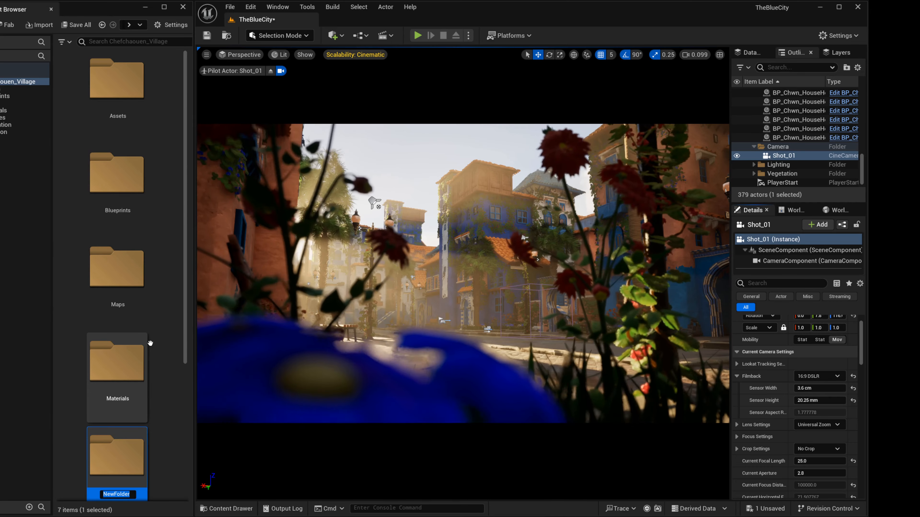
type("Cinematics")
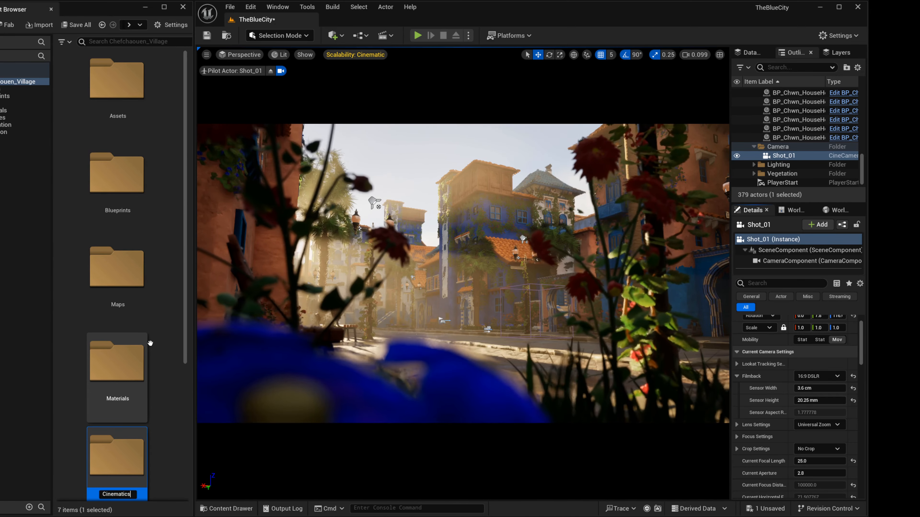
key("Return")
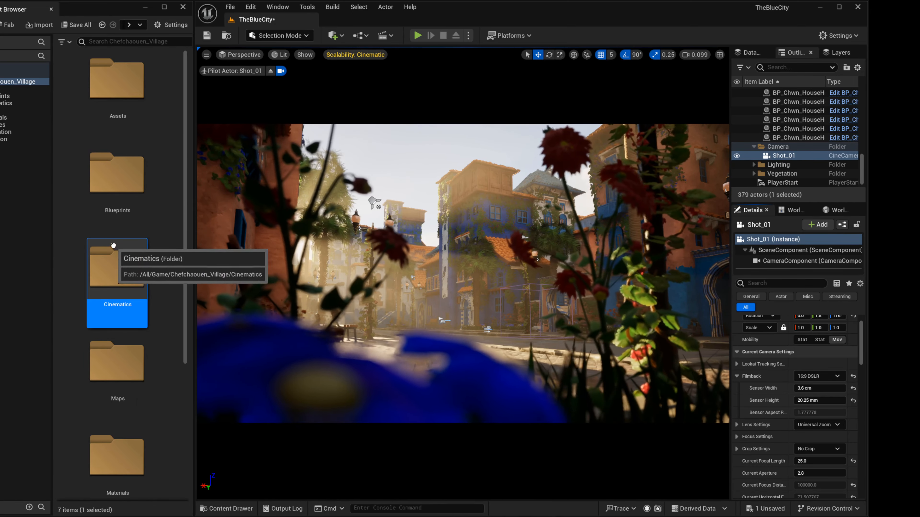
Create a Level Sequence named Shot_01 inside the Cinematics folder
double_click(115, 272)
right_click(101, 150)
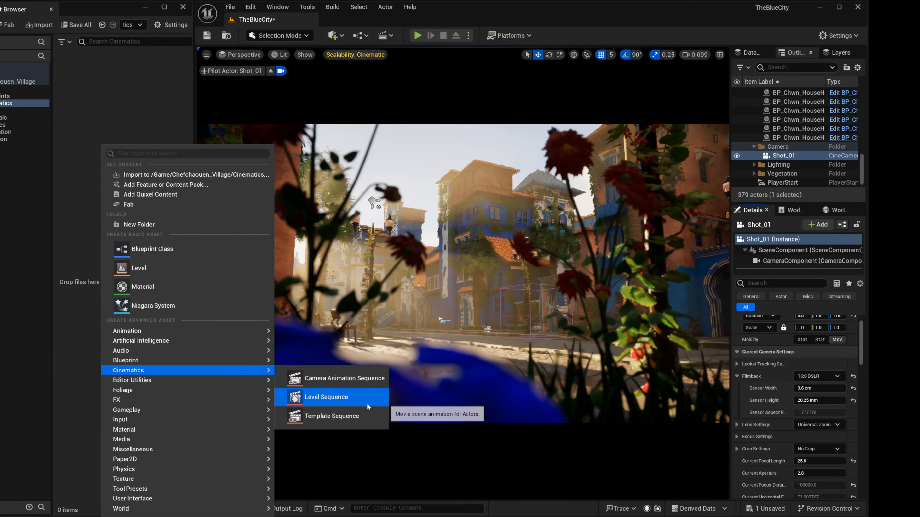
left_click(318, 397)
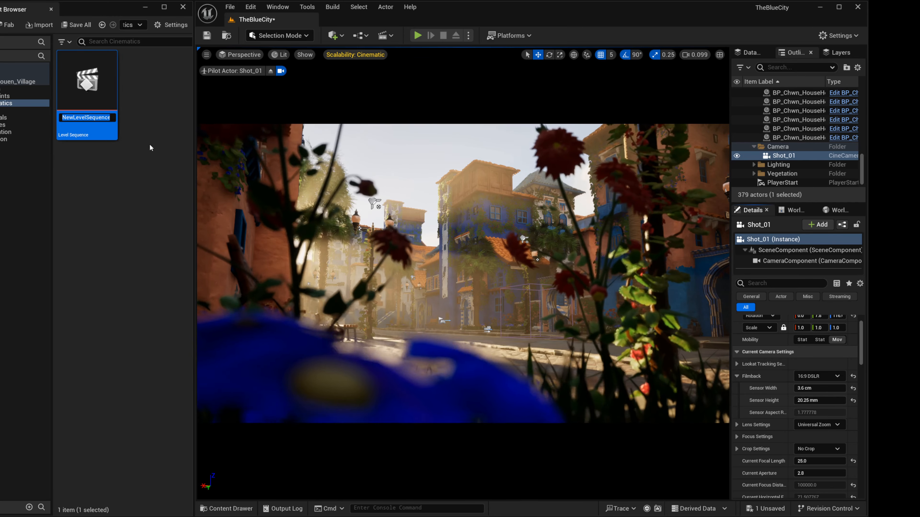
type("Shot_")
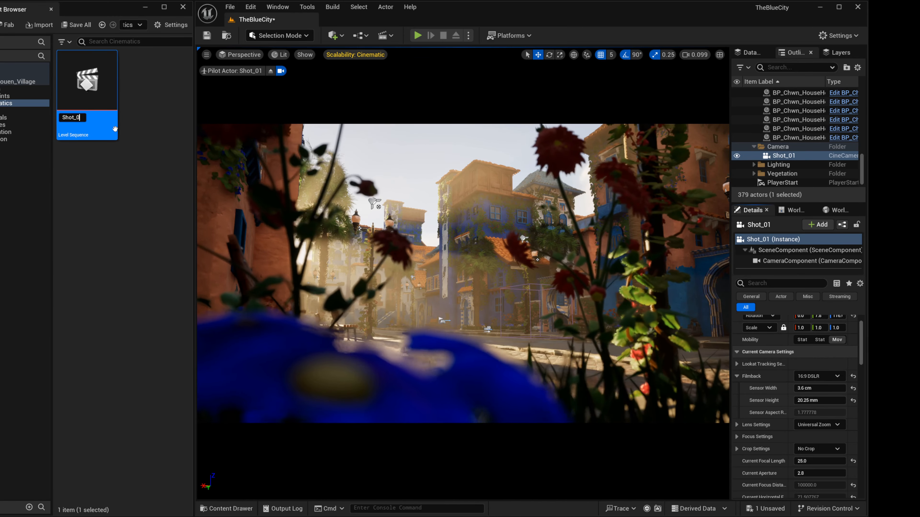
type("01")
key("Return")
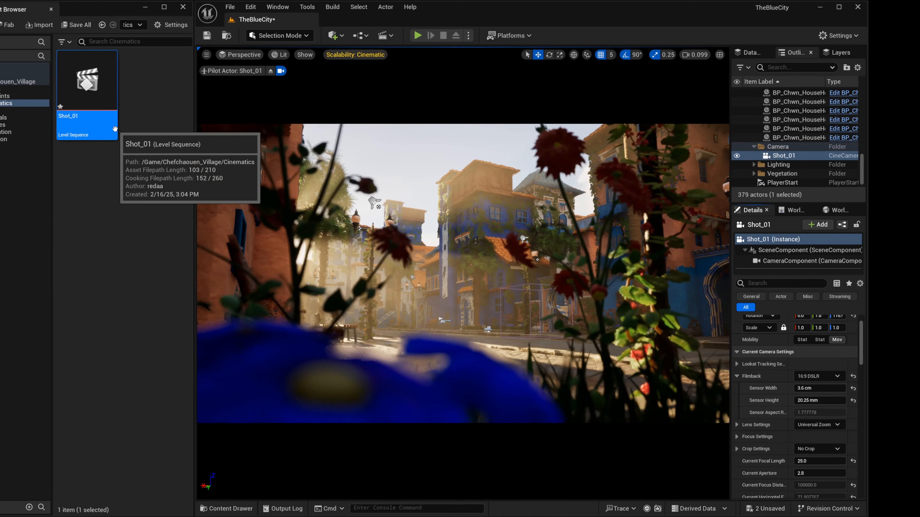
Open the Shot_01 level sequence and add the Shot_01 camera actor to its tracks
double_click(115, 129)
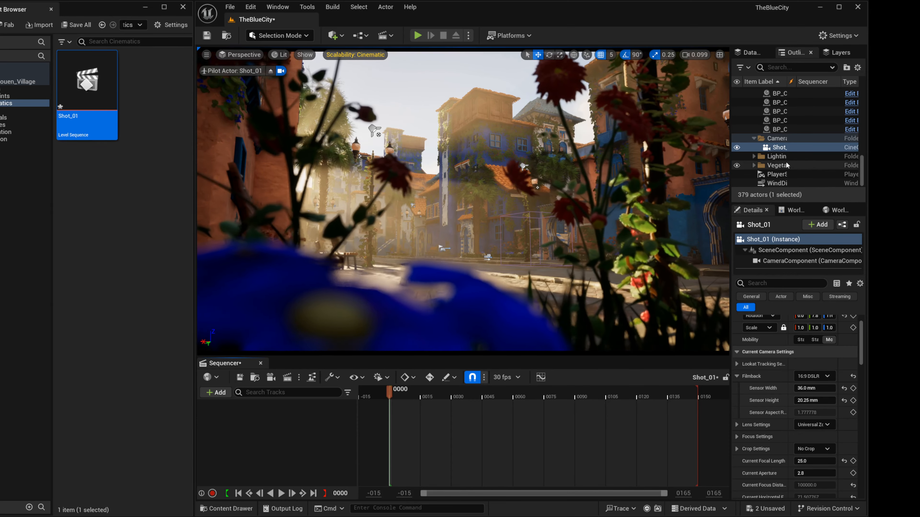
left_click(779, 147)
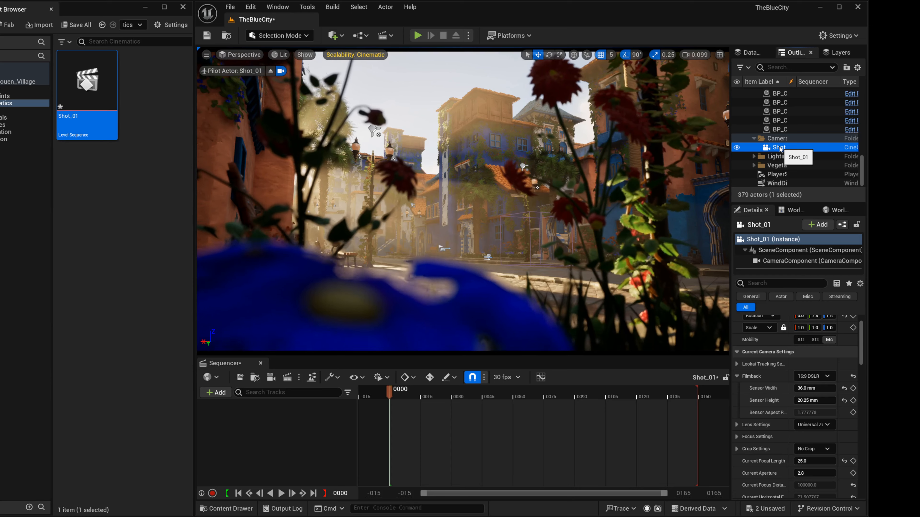
left_click_drag(779, 149, 712, 174)
left_click_drag(253, 437, 253, 438)
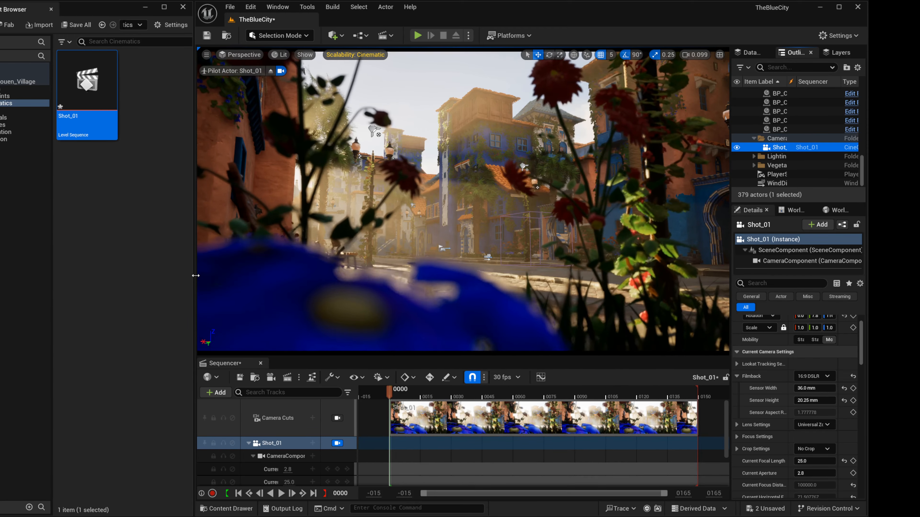
Enlarge the main editor area, then extend the sequence's playback end and the Shot_01 camera cut to frame 600
left_click_drag(52, 241, 9, 247)
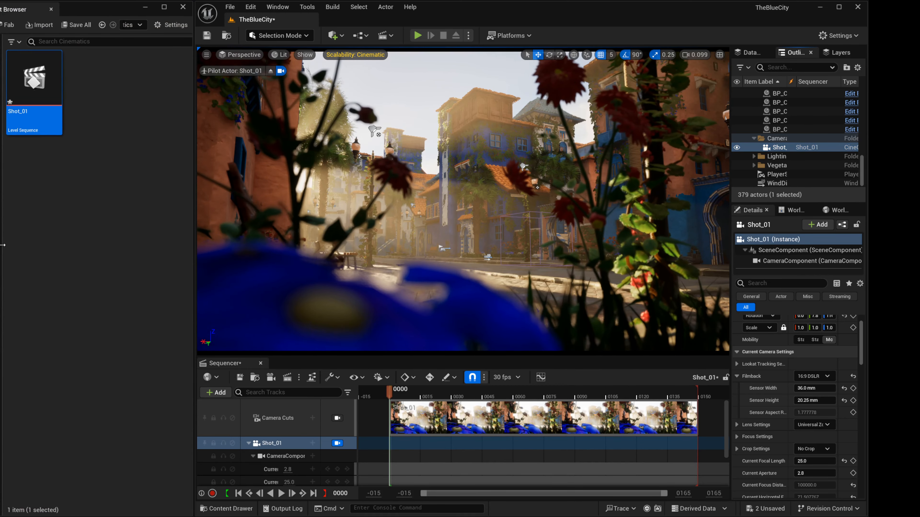
left_click_drag(194, 255, 85, 262)
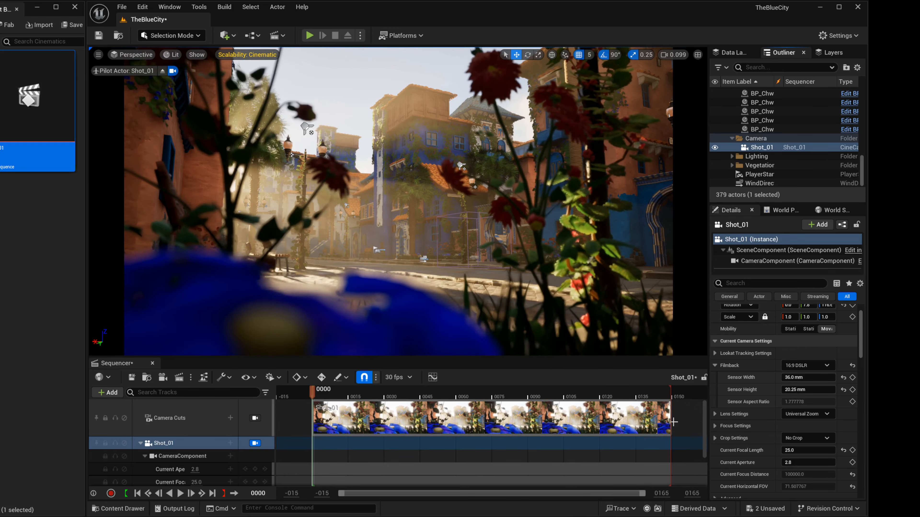
scroll(567, 452, "down", 4, "ctrl")
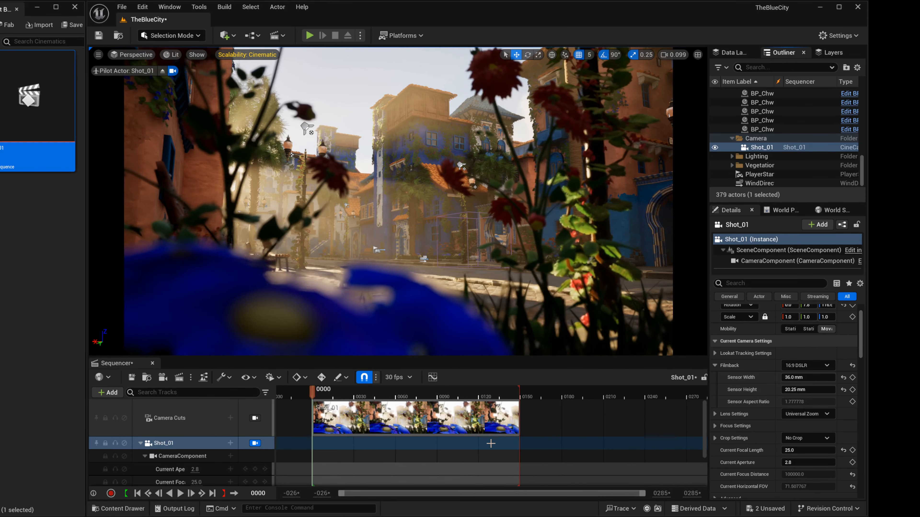
scroll(471, 444, "down", 3, "ctrl")
scroll(413, 456, "down", 2, "ctrl")
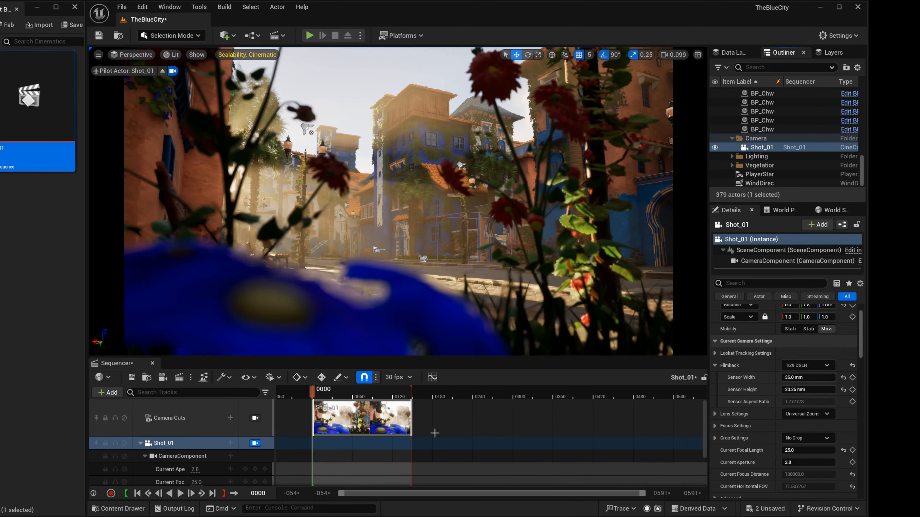
scroll(475, 437, "down", 2, "ctrl")
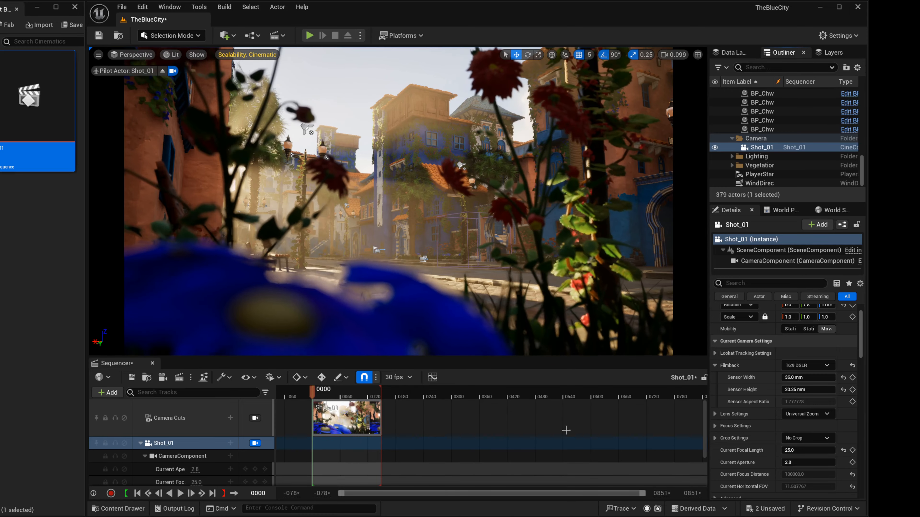
left_click_drag(382, 387, 591, 389)
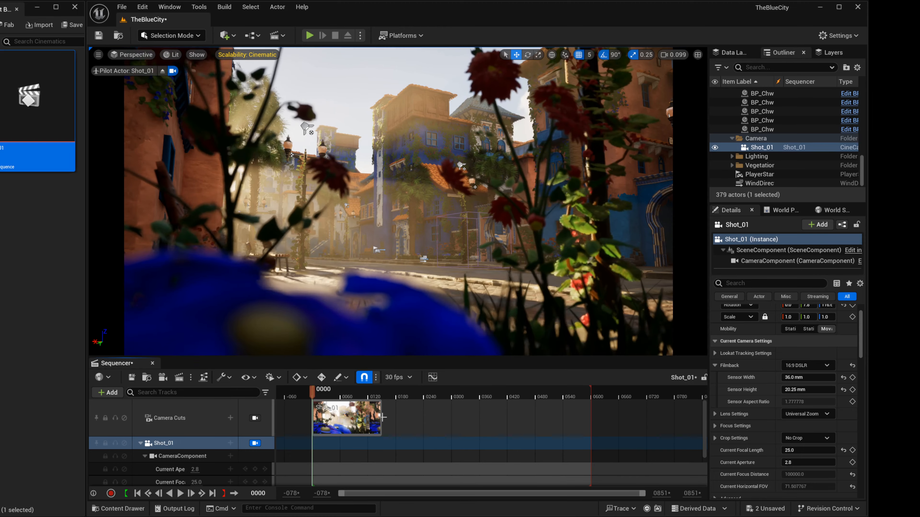
left_click_drag(382, 418, 598, 425)
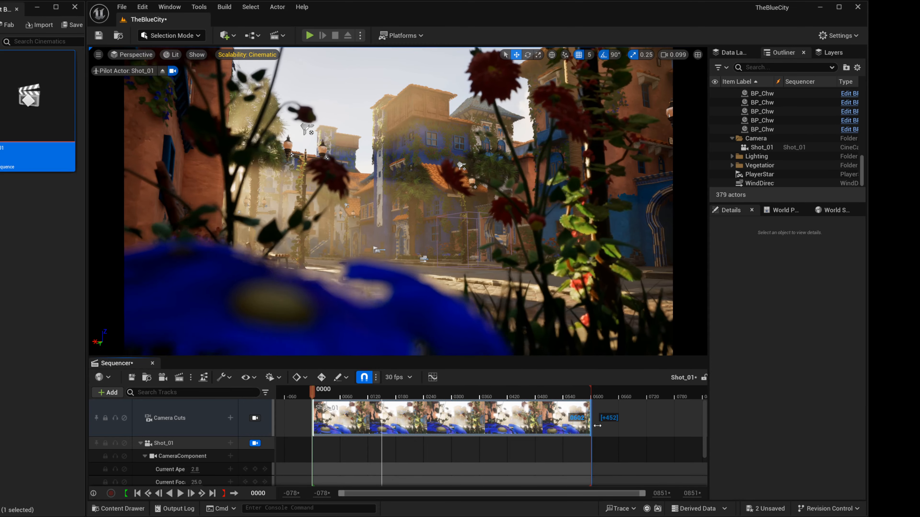
Delete the Shot_01 camera's existing Transform key at frame 0 and return the playhead to frame 0
left_click_drag(597, 426, 597, 426)
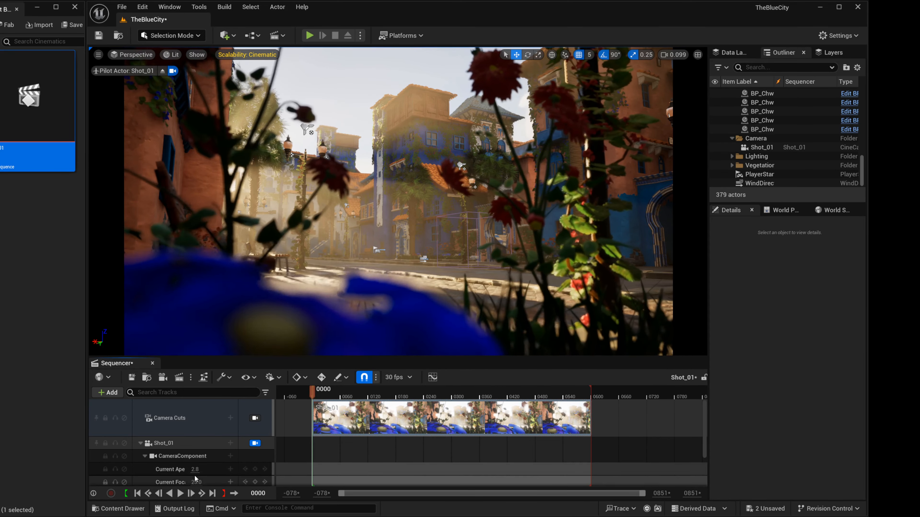
scroll(145, 468, "down", 2)
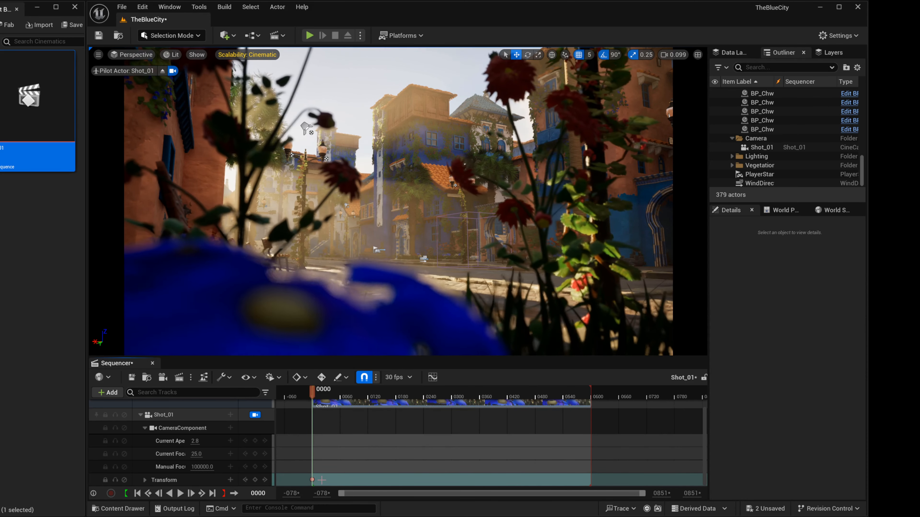
left_click_drag(313, 395, 340, 412)
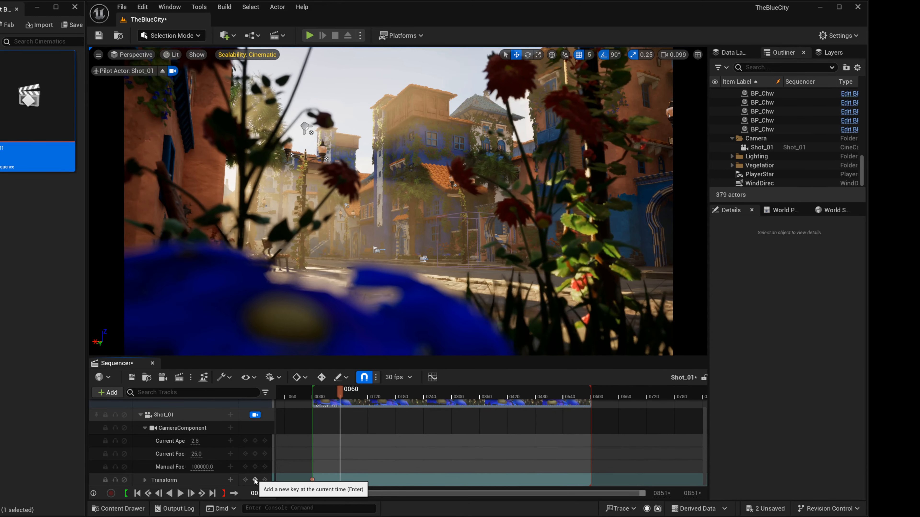
left_click(313, 480)
left_click(331, 491)
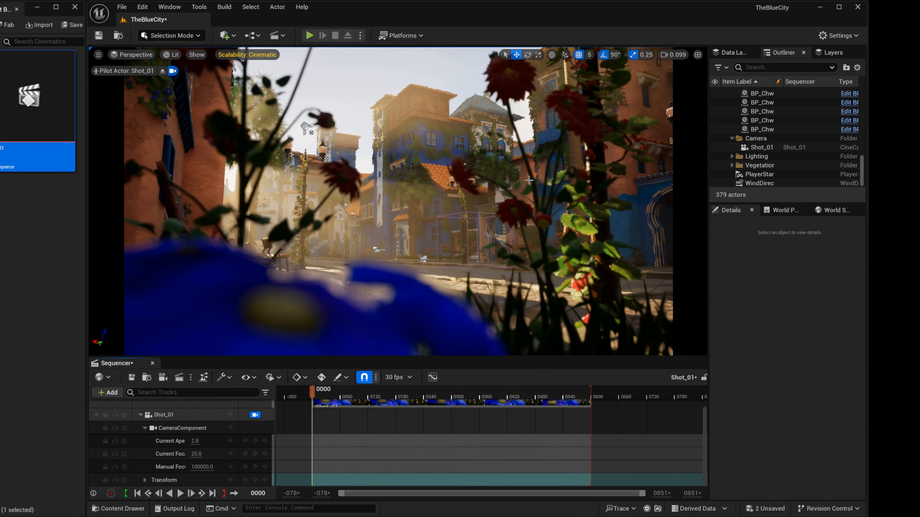
Reframe the Shot_01 camera low among the foreground plants, looking up the street, and key its Transform at frames 0 and 60
right_click_drag(409, 203, 442, 218)
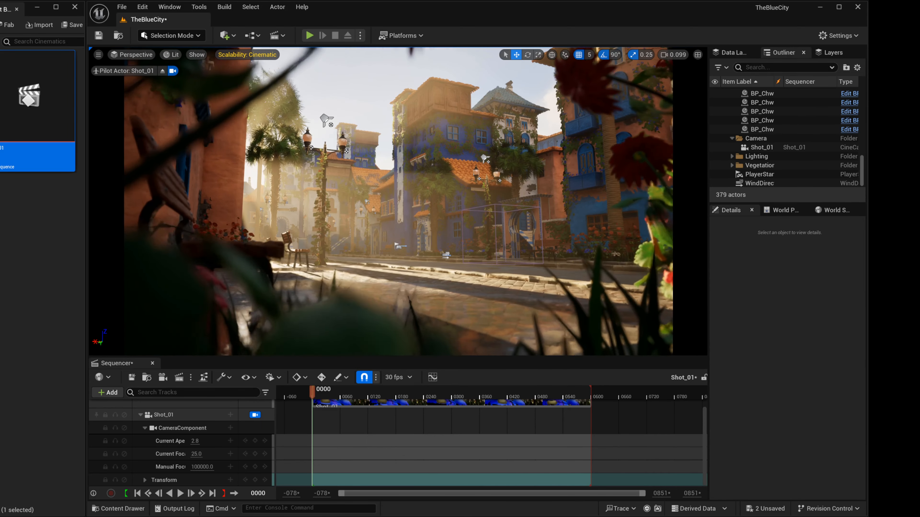
right_click_drag(398, 201, 404, 160)
right_click_drag(455, 284, 455, 287)
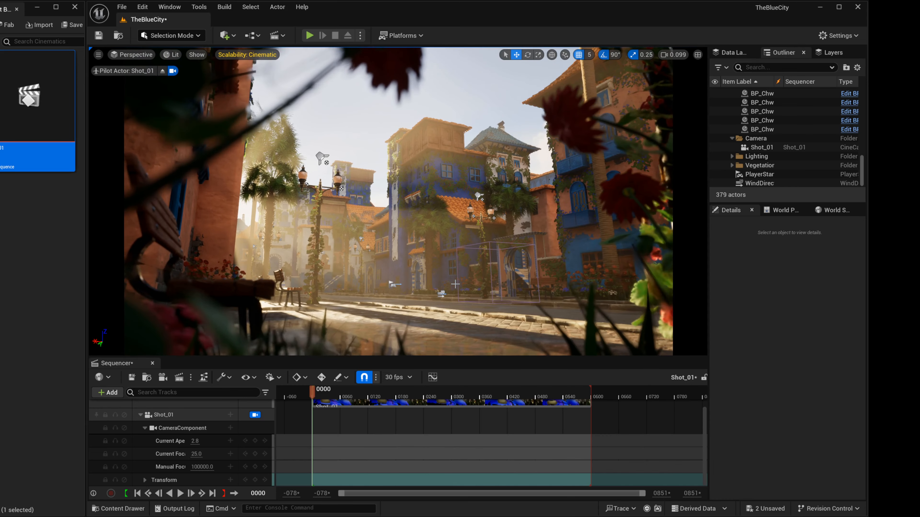
left_click(256, 481)
At frame 600, move the Shot_01 camera forward up the street to the blue tower building and key its Transform
left_click_drag(312, 390, 591, 396)
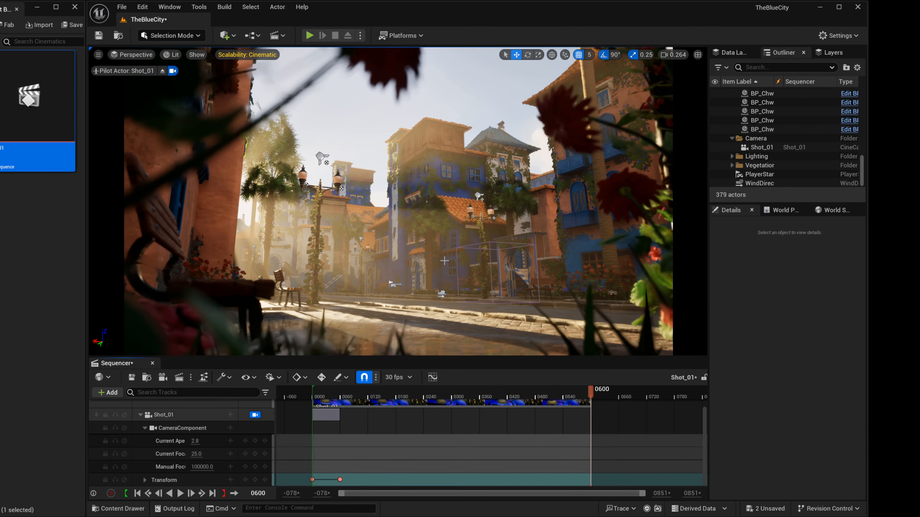
key("w")
key("w")
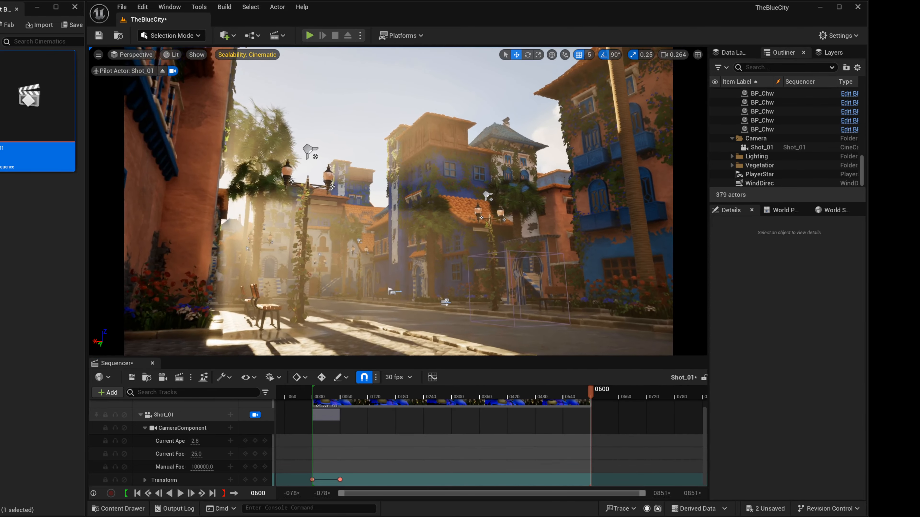
key("w")
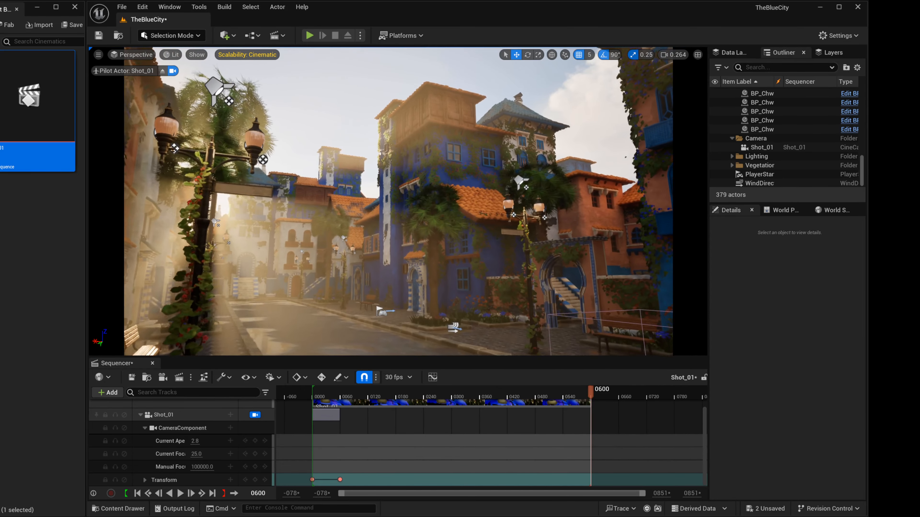
key("w")
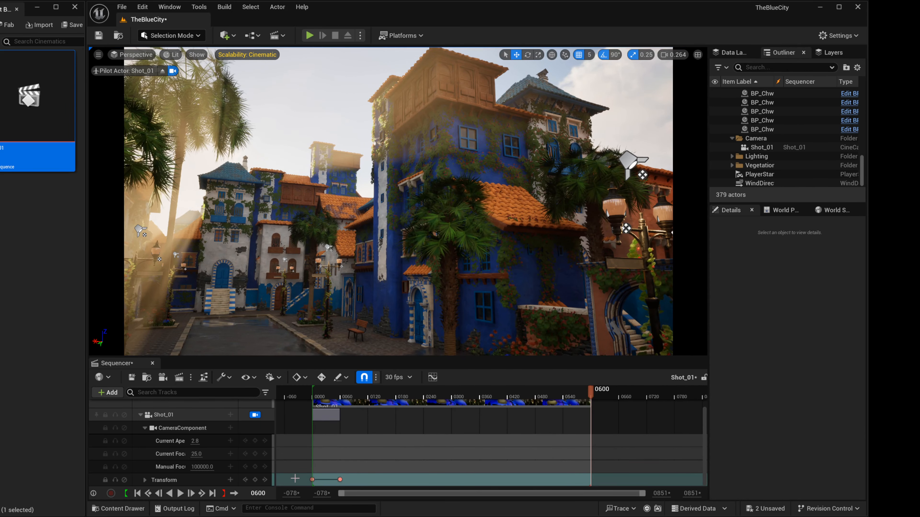
left_click(255, 480)
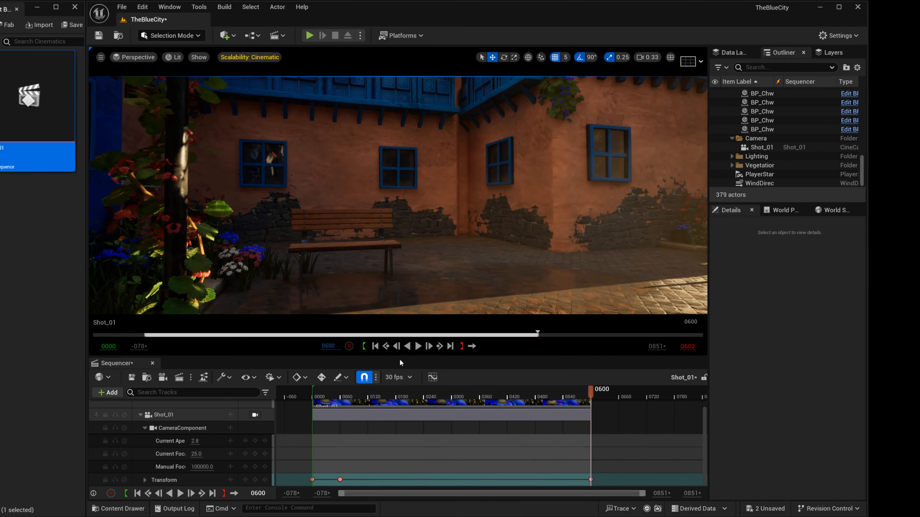
Play the sequence from its start through the Shot_01 camera in the cinematic viewport, and save the sequence
left_click(138, 57)
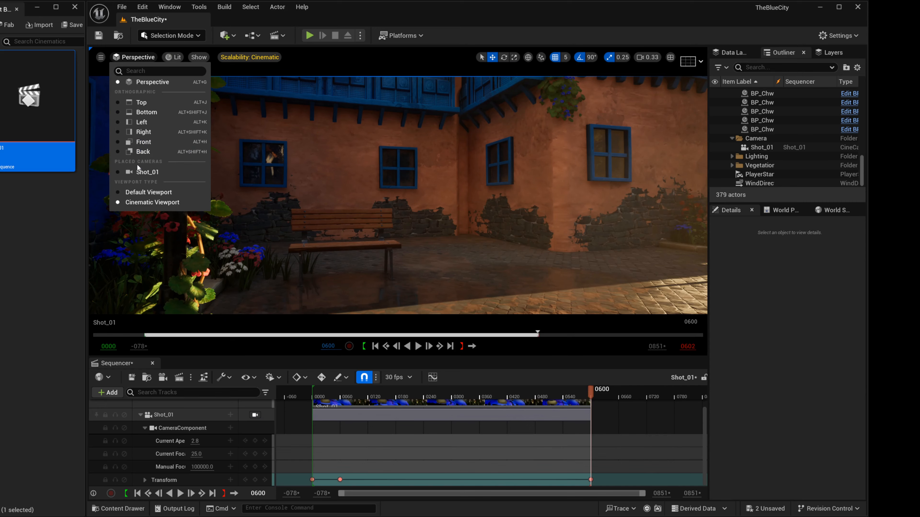
left_click(139, 173)
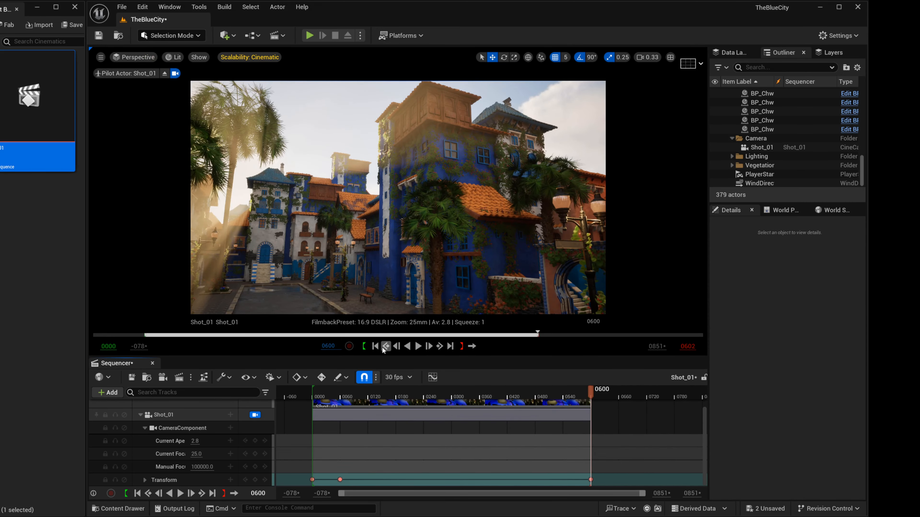
left_click(375, 346)
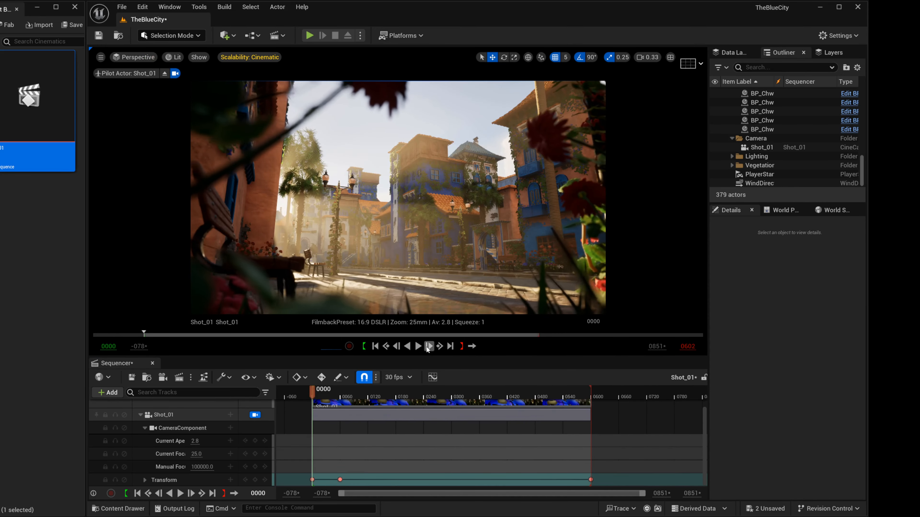
left_click(417, 347)
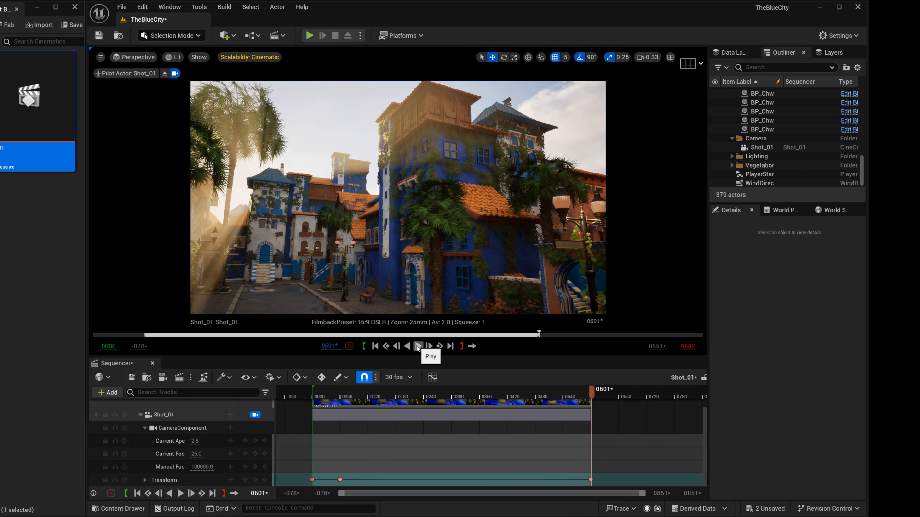
left_click(376, 347)
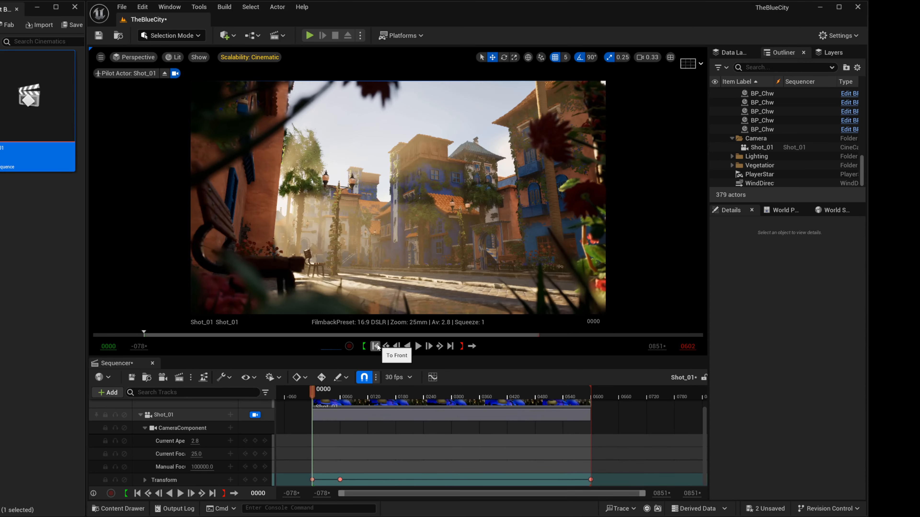
left_click(163, 414)
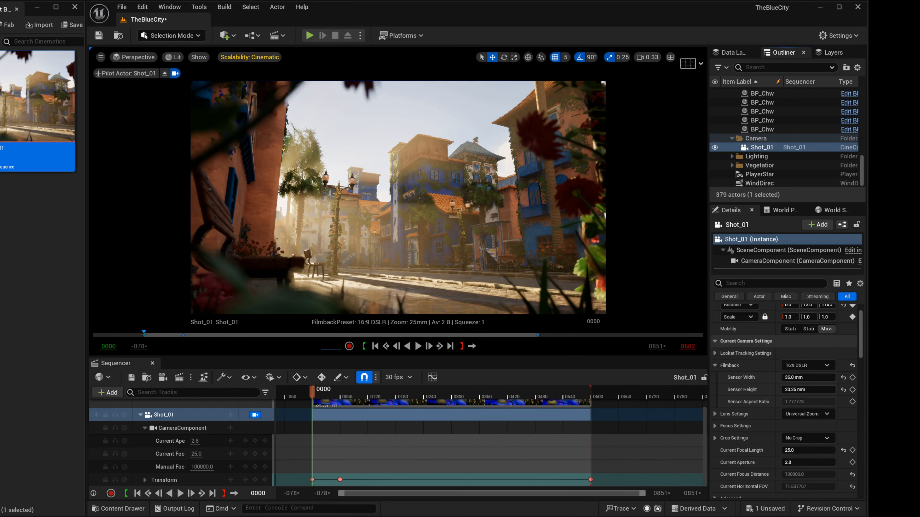
left_click(840, 35)
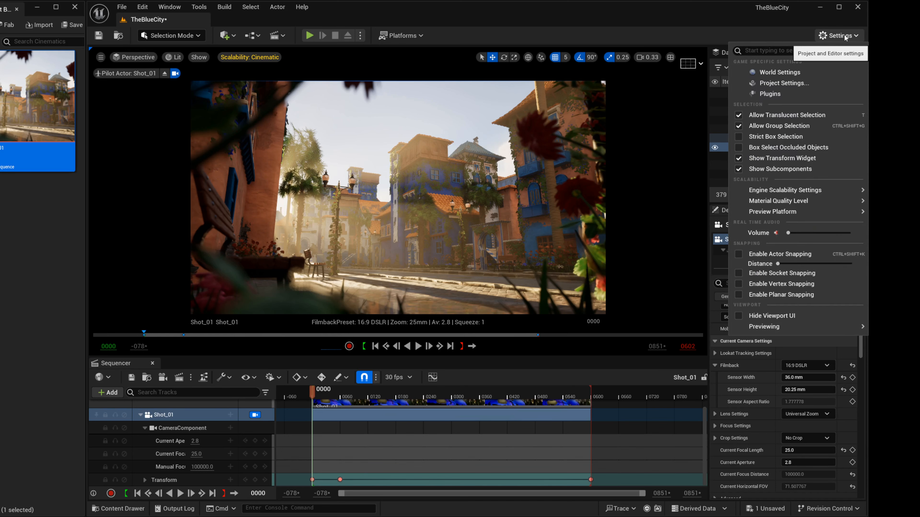
left_click(764, 96)
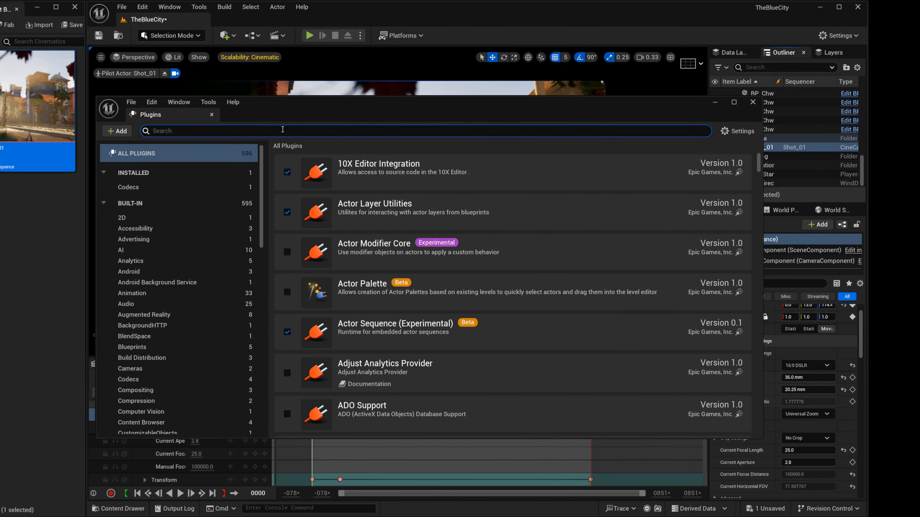
type("sequencer")
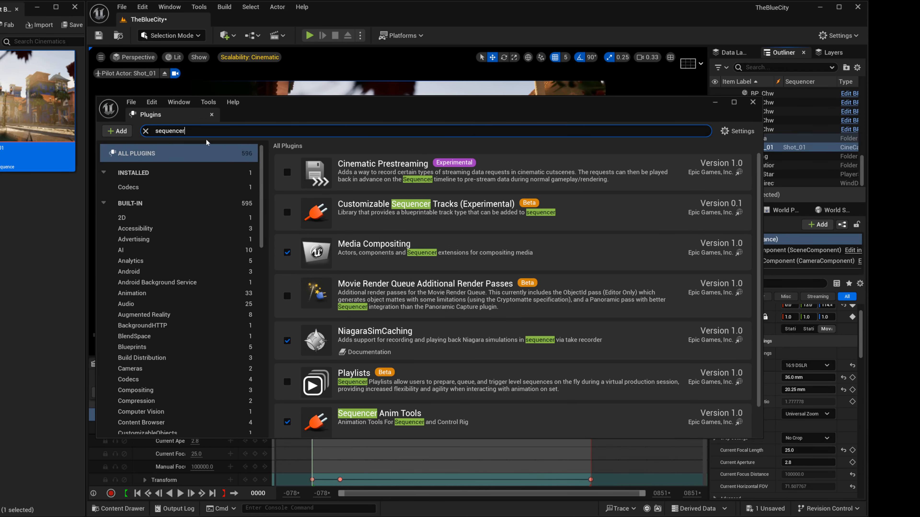
key("BackSpace")
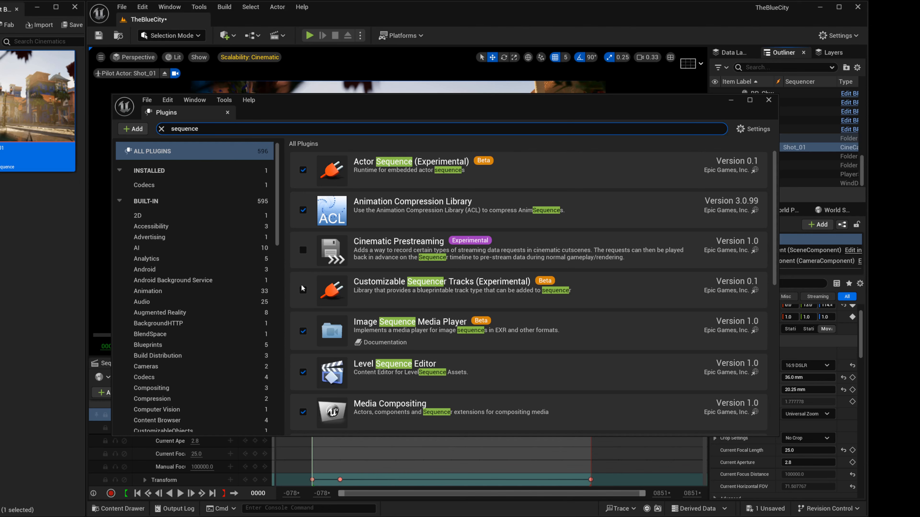
left_click(767, 100)
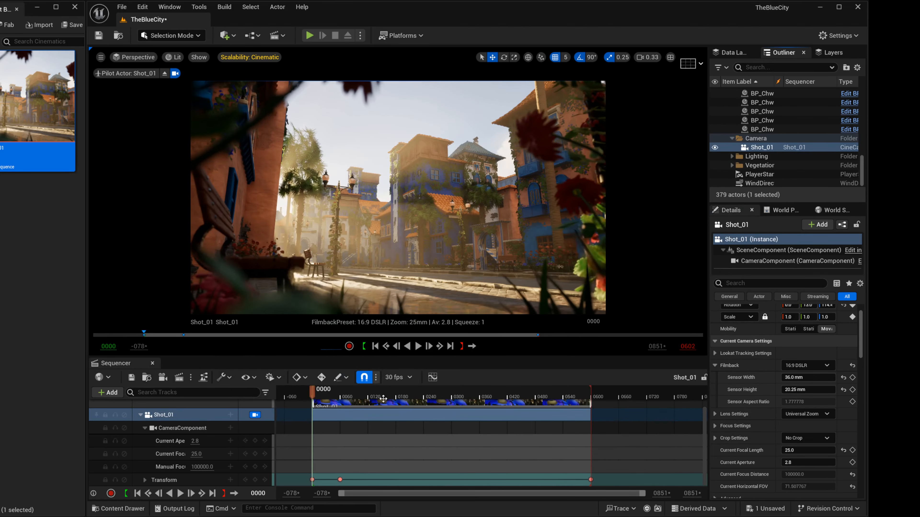
Enable the Movie Render Queue plugin and restart the editor, saving the TheBlueCity level
left_click(839, 7)
left_click(838, 34)
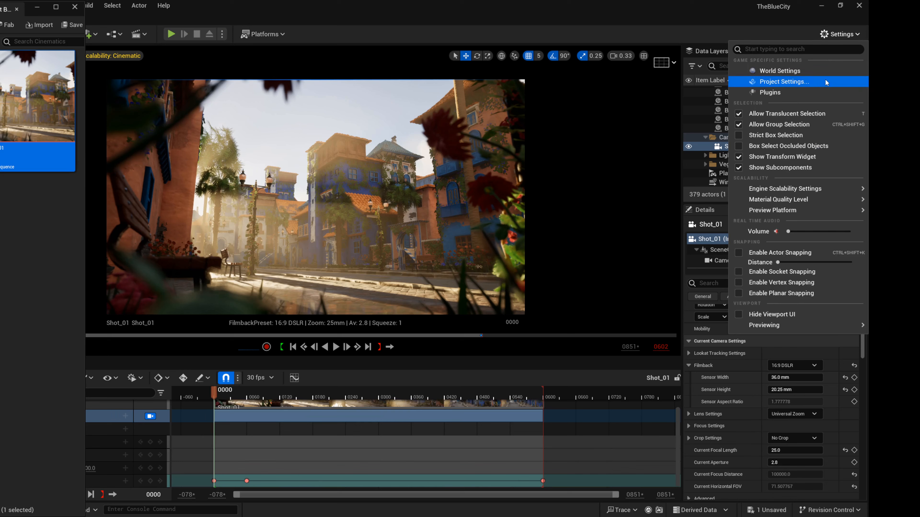
left_click(786, 92)
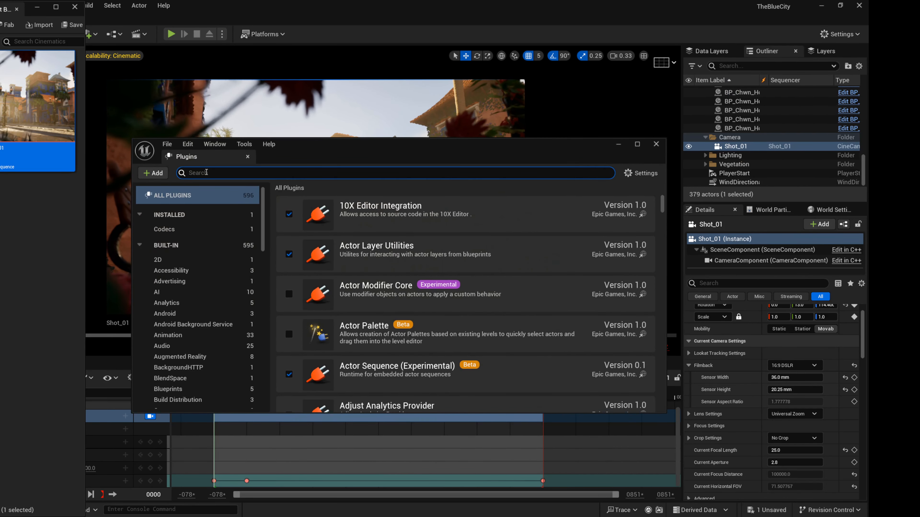
type("render")
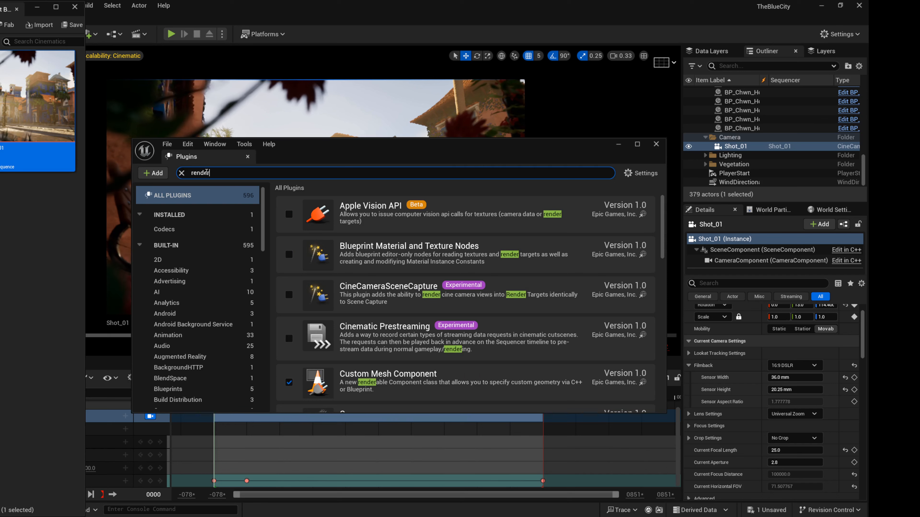
type("movie")
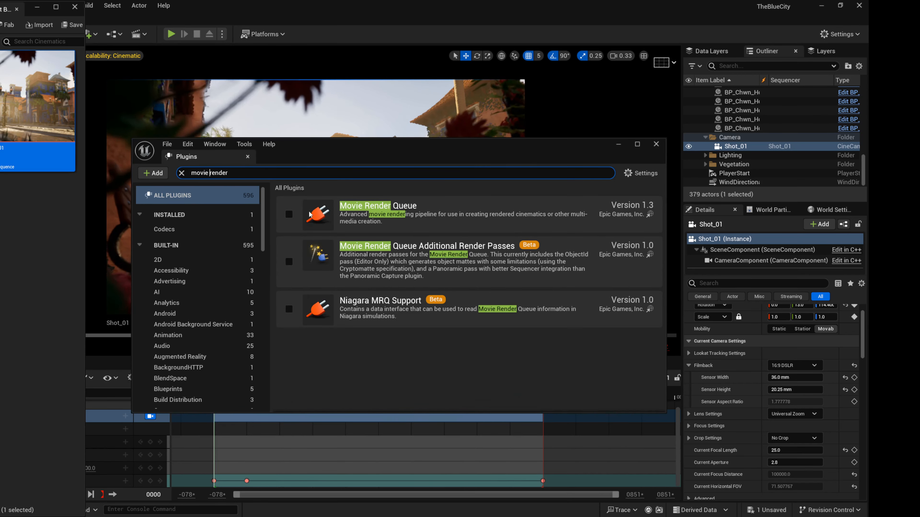
left_click(288, 214)
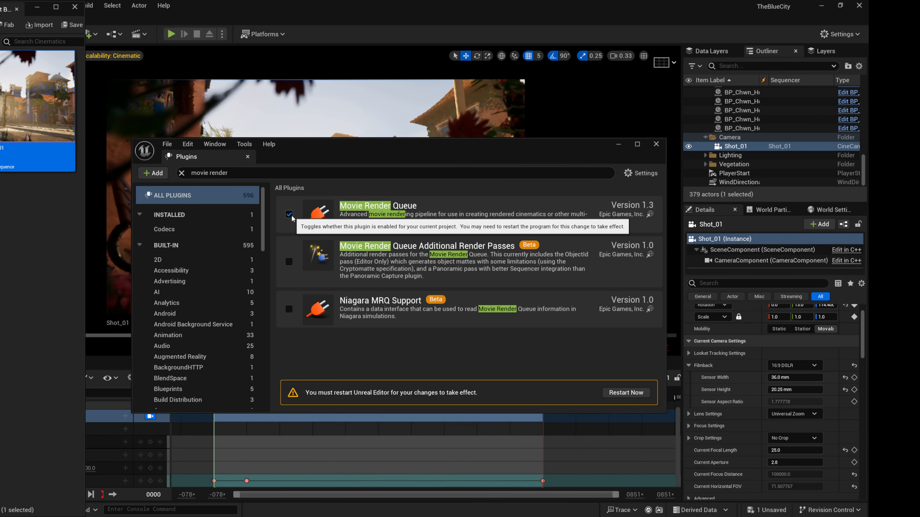
left_click(621, 394)
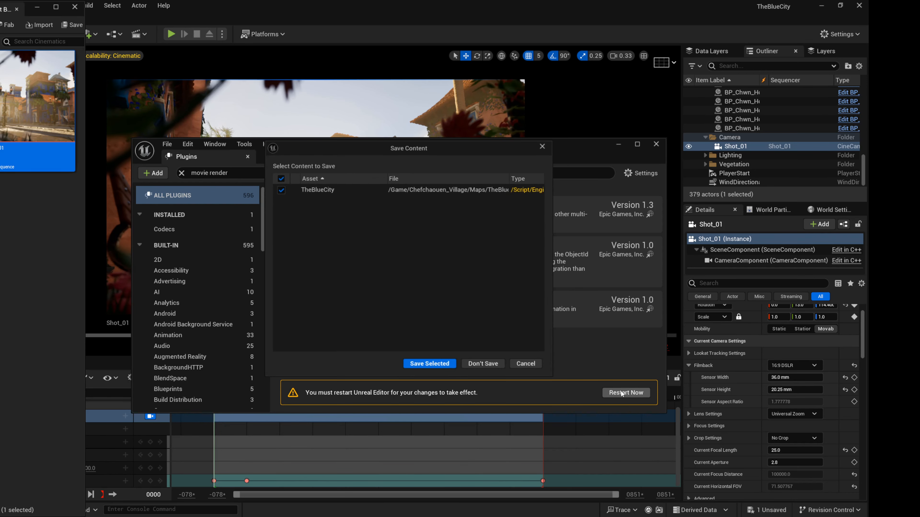
left_click(430, 364)
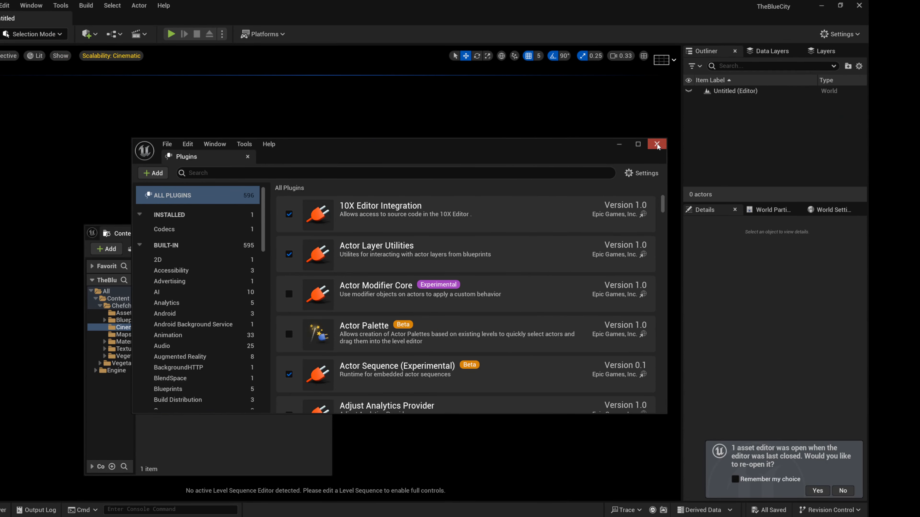
Close the plugin list and reopen the TheBlueCity level from the Chefchaouen_Village Maps folder
left_click(657, 145)
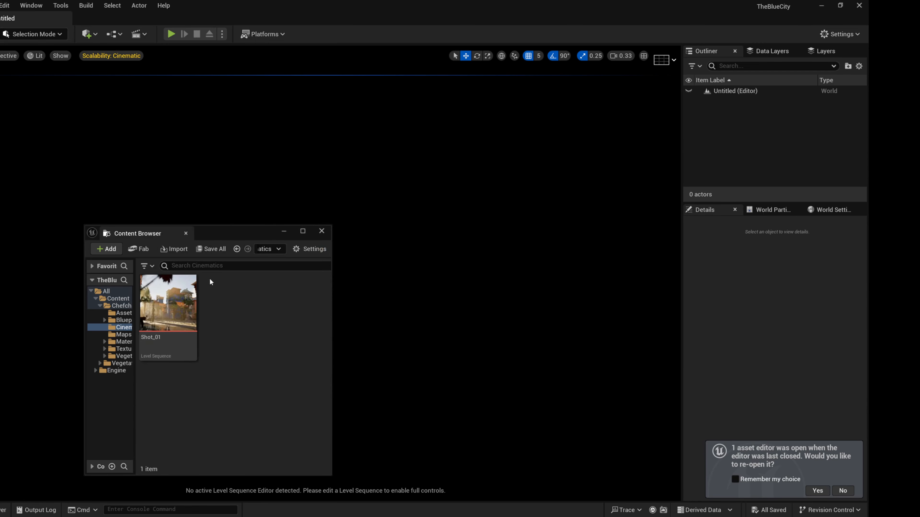
left_click(122, 312)
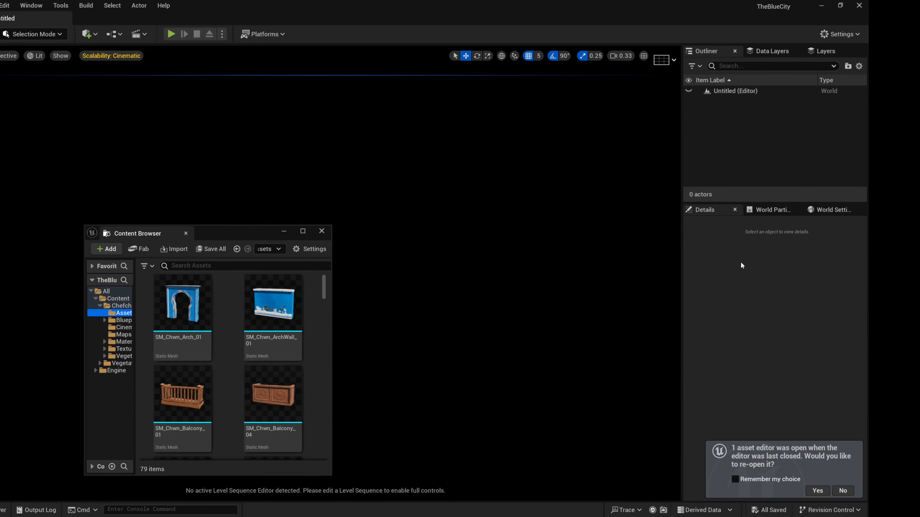
scroll(212, 328, "down", 3)
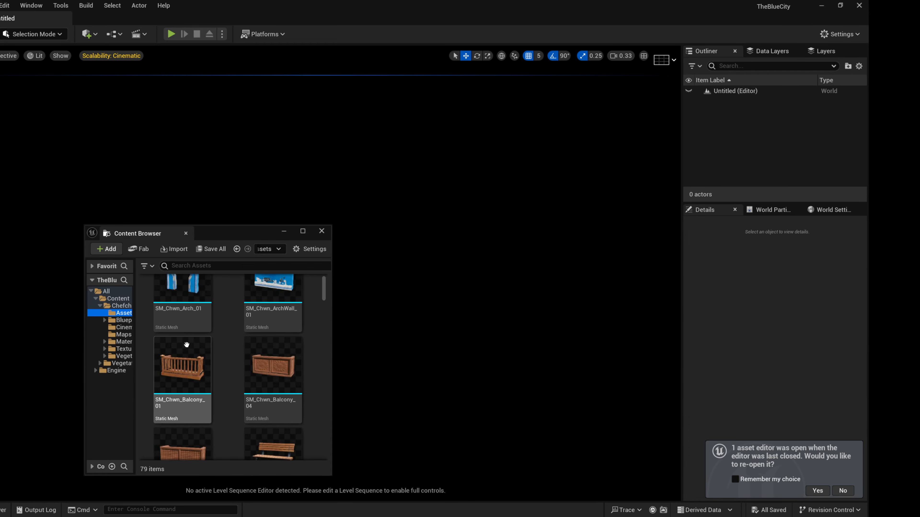
scroll(210, 410, "down", 2)
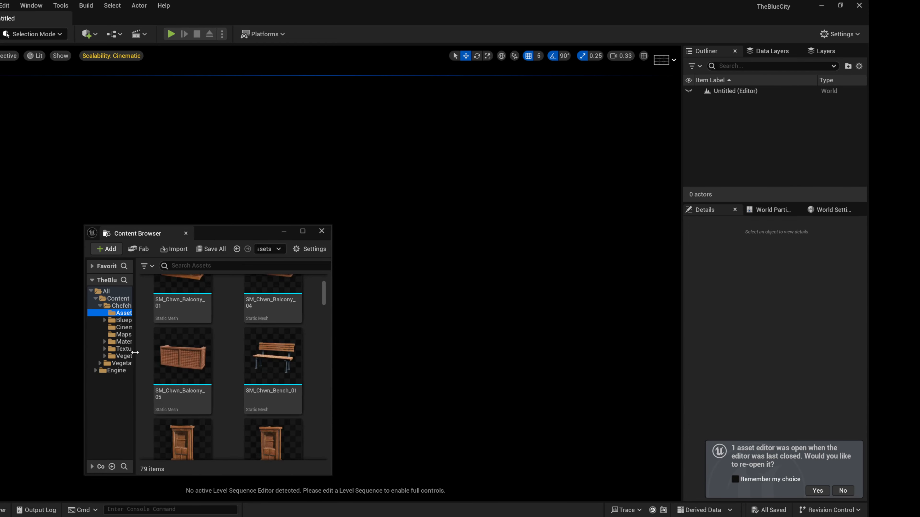
left_click(123, 336)
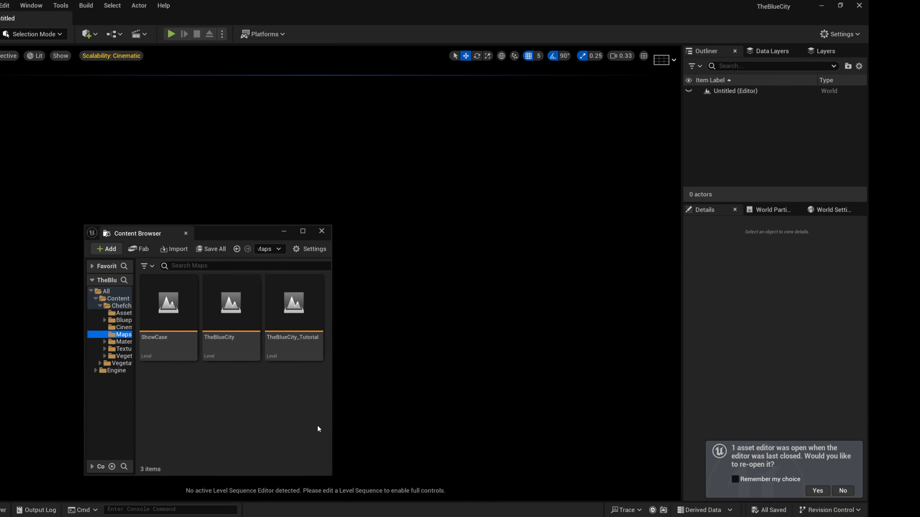
double_click(221, 313)
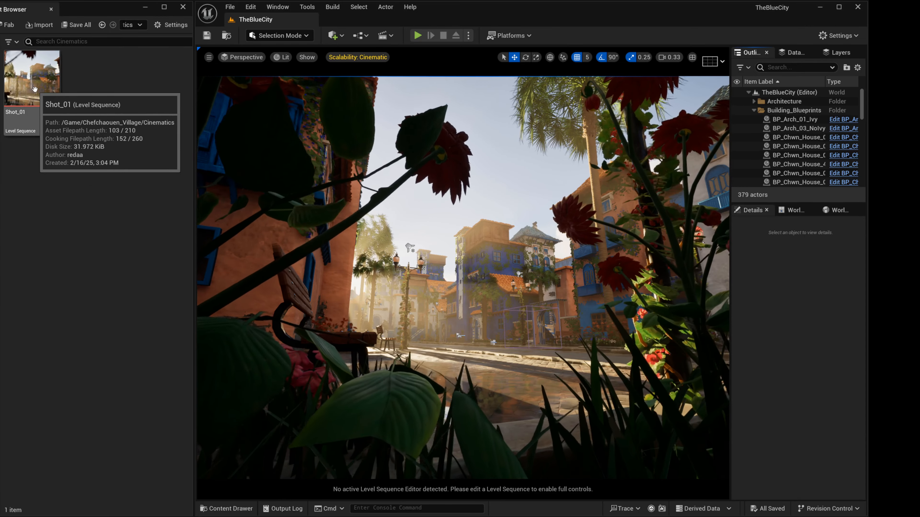
Open the Shot_01 level sequence from the Cinematics folder and widen the main editor window toward the content browser
double_click(31, 73)
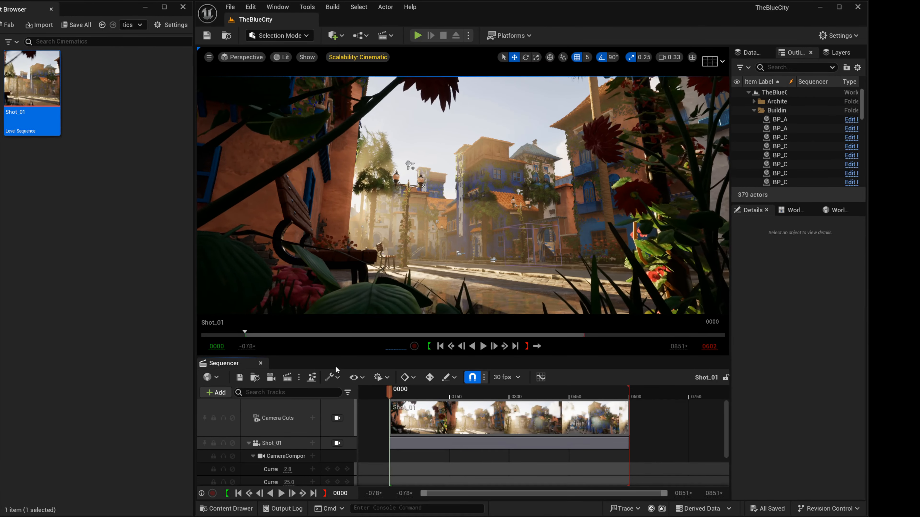
left_click_drag(194, 257, 68, 263)
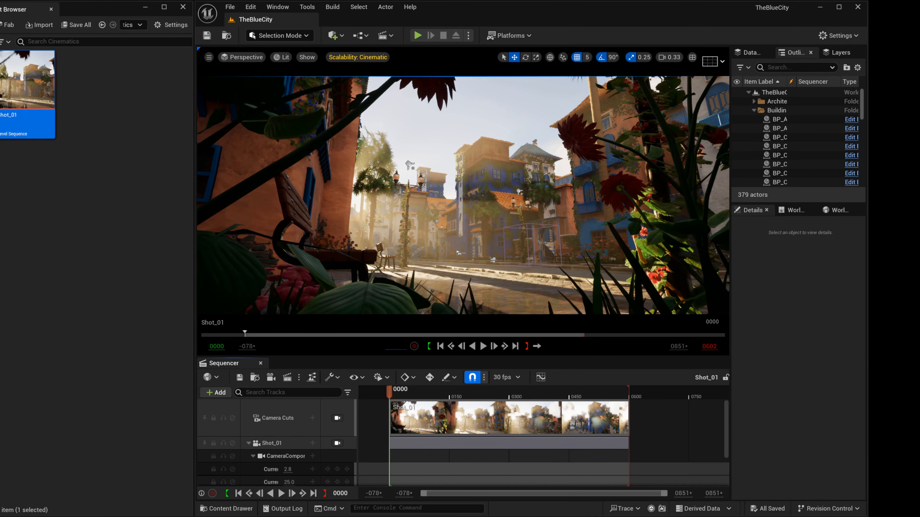
left_click_drag(193, 255, 118, 260)
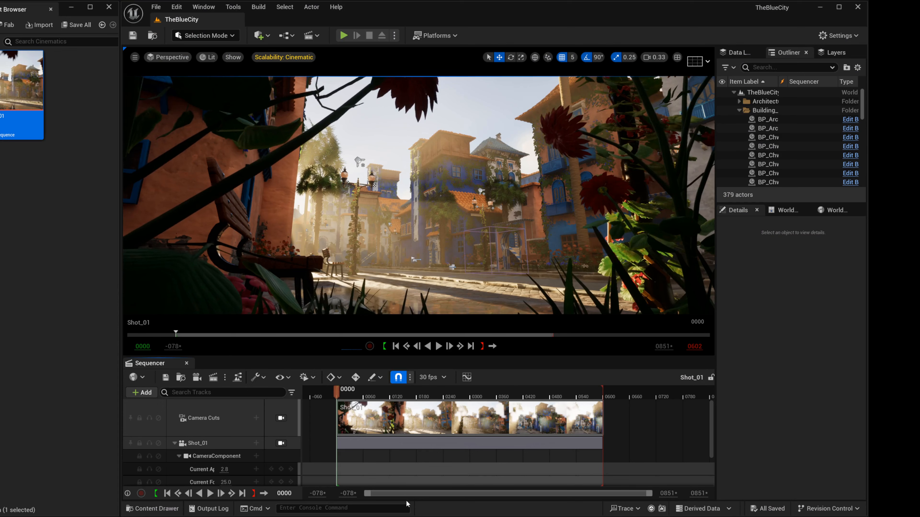
Switch the viewport to the Shot_01 camera and preview the sequence from frame 0 to about frame 170
left_click(170, 58)
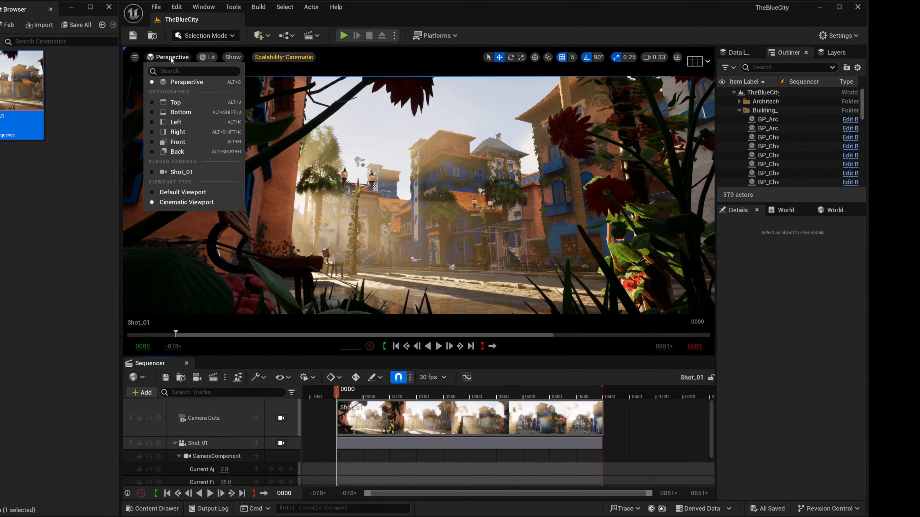
left_click(181, 172)
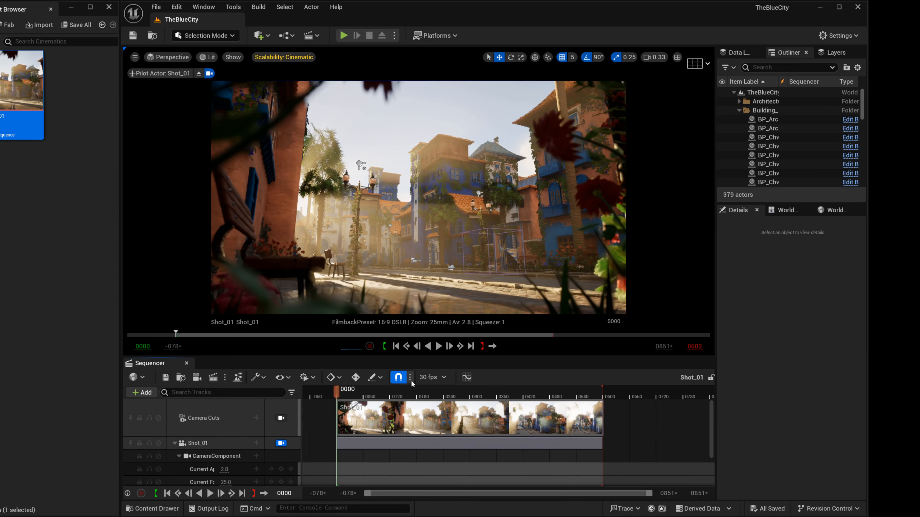
left_click(438, 346)
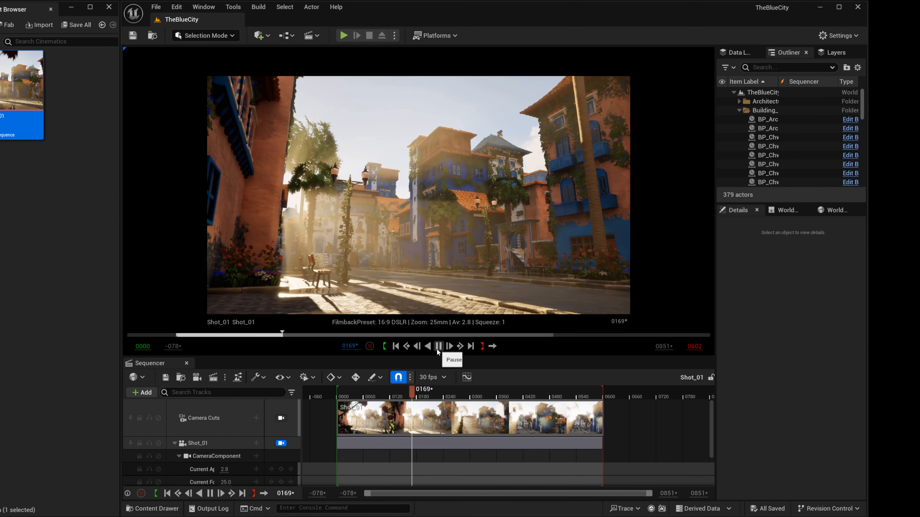
left_click(438, 347)
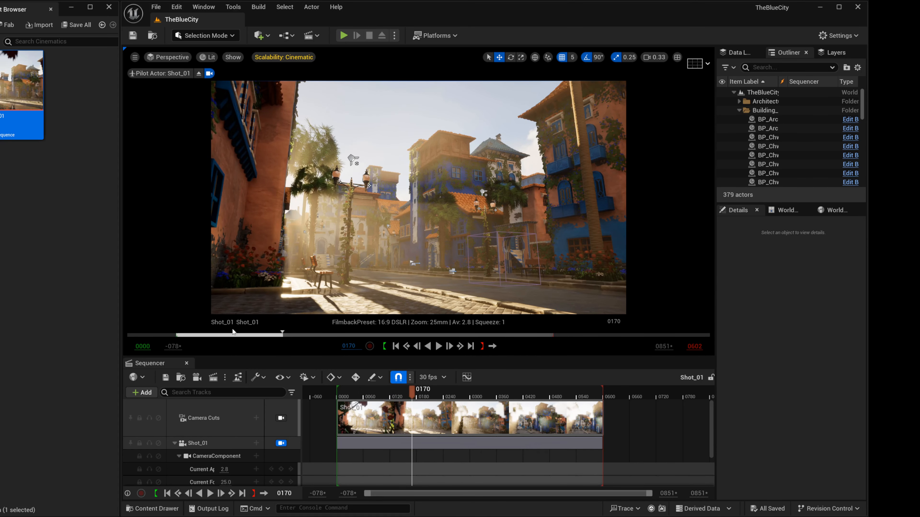
Send the Shot_01 sequence to Movie Render Queue and open the render job's unsaved configuration
left_click(214, 377)
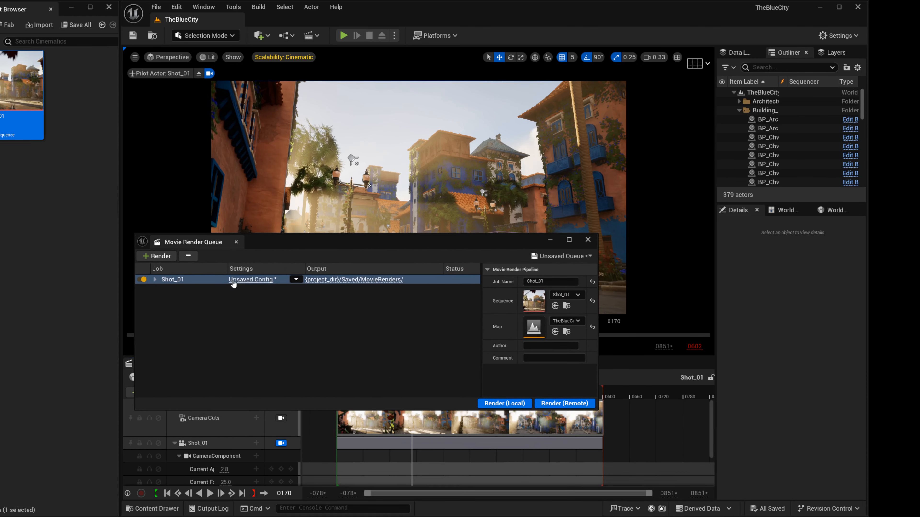
left_click(258, 281)
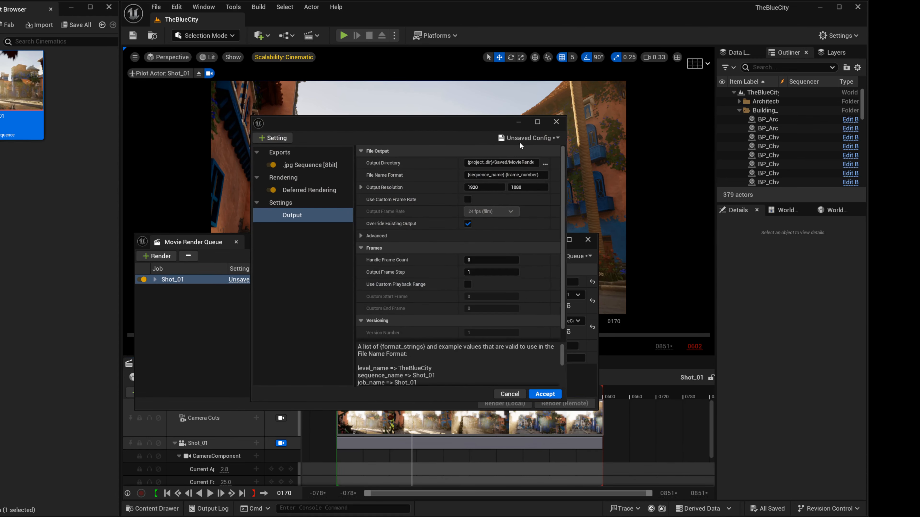